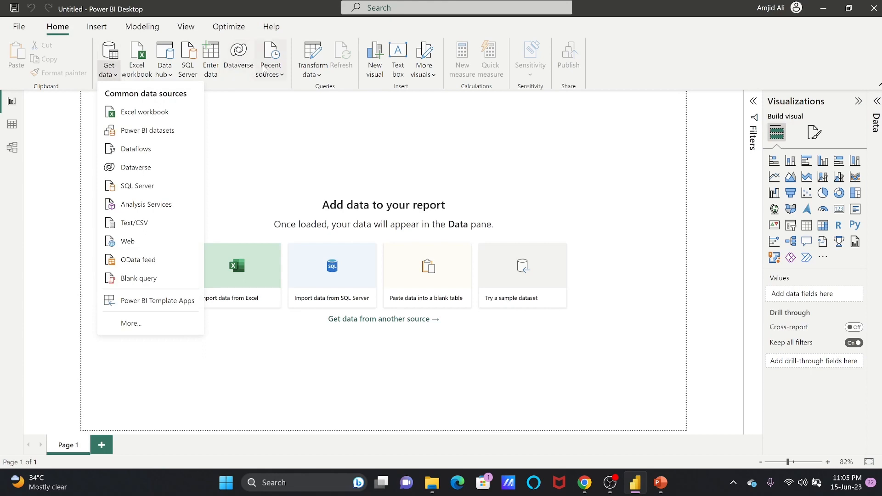
Step: Load Opportunities.csv into the report from the recent data sources
{"action": "left_click", "coordinate": [264, 70]}
{"action": "left_click", "coordinate": [298, 114]}
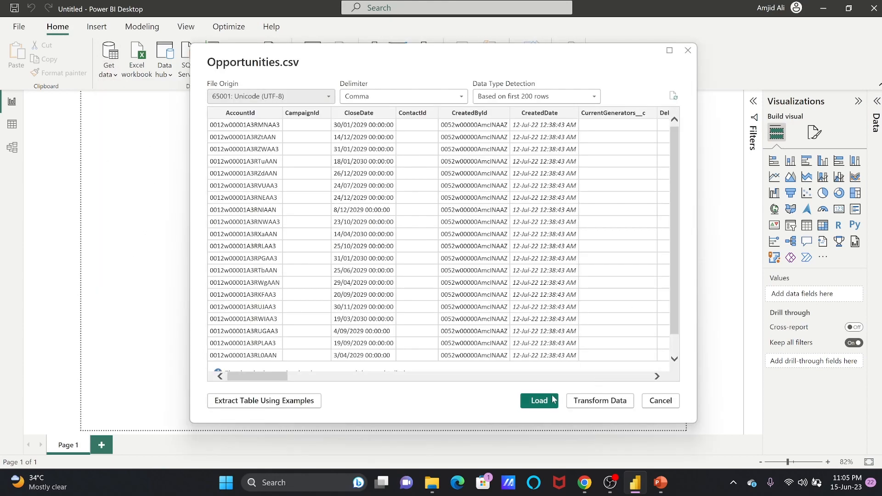
{"action": "left_click", "coordinate": [539, 401]}
{"action": "scroll", "coordinate": [864, 256], "scroll_direction": "down", "scroll_amount": 5}
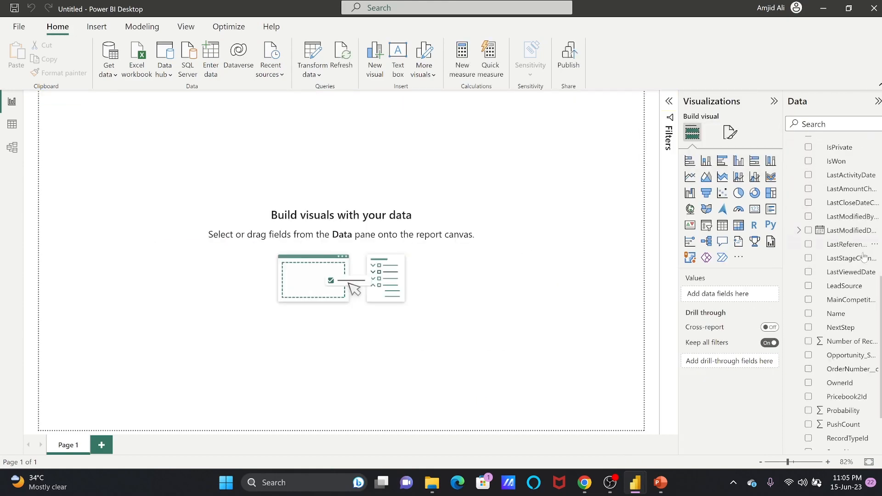
{"action": "scroll", "coordinate": [864, 256], "scroll_direction": "up", "scroll_amount": 10}
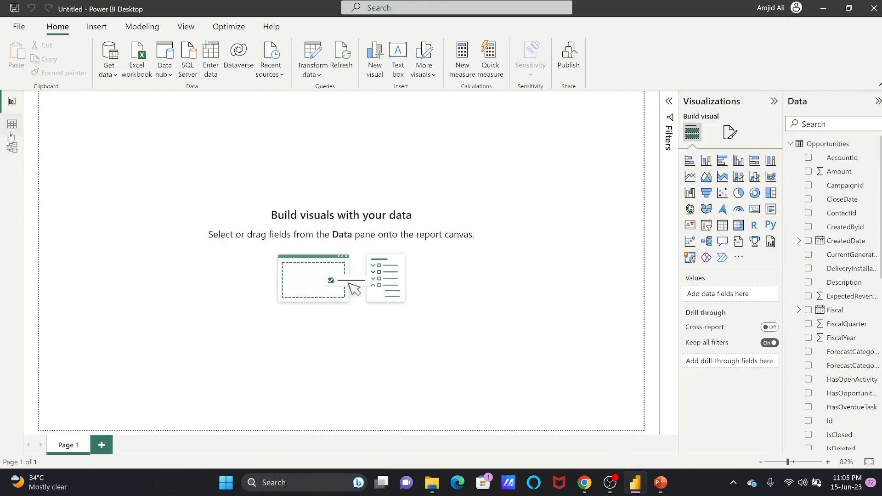
Step: Examine the Opportunities table's data across to the Amount and ExpectedRevenue columns and expand its field list
{"action": "left_click", "coordinate": [12, 124]}
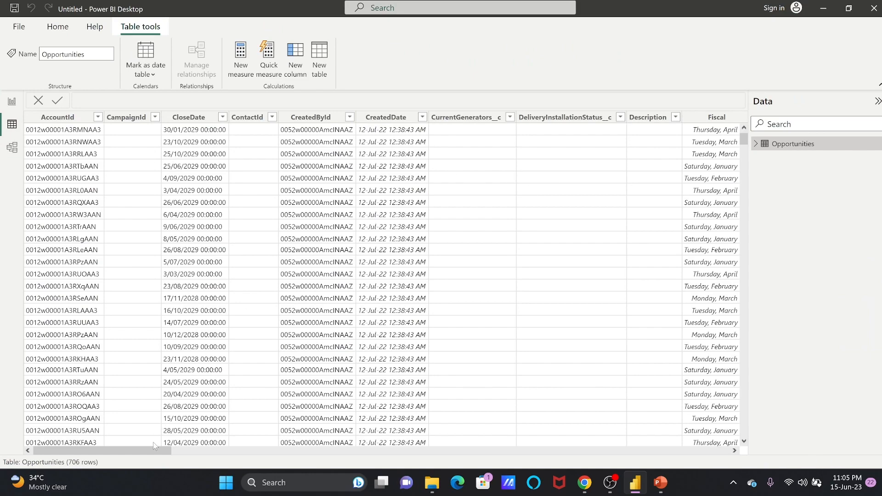
{"action": "left_click_drag", "start_coordinate": [154, 450], "coordinate": [657, 450]}
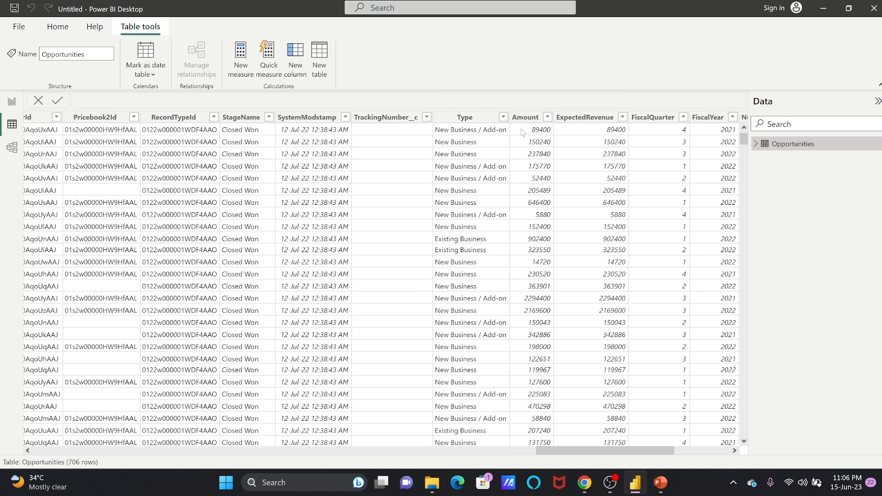
{"action": "left_click", "coordinate": [755, 145]}
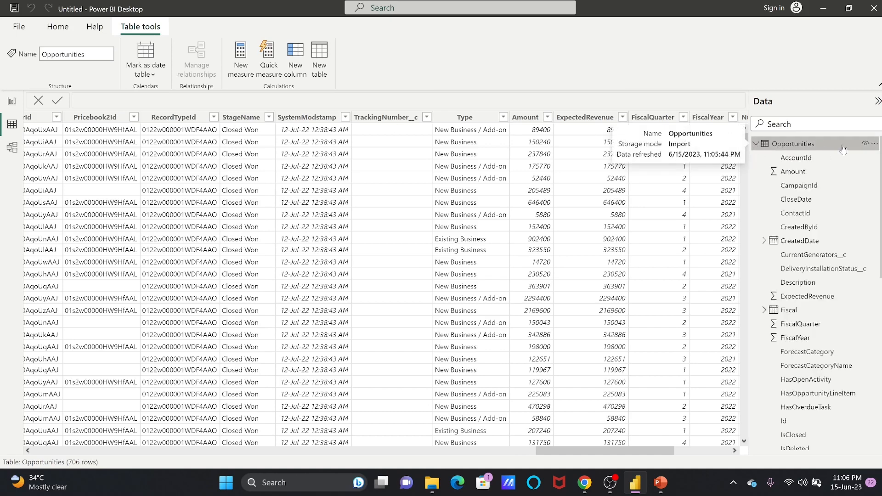
Step: Create a measure in the Opportunities table defined as Demo1 = SUM(Opportunities[Amount])
{"action": "right_click", "coordinate": [842, 144]}
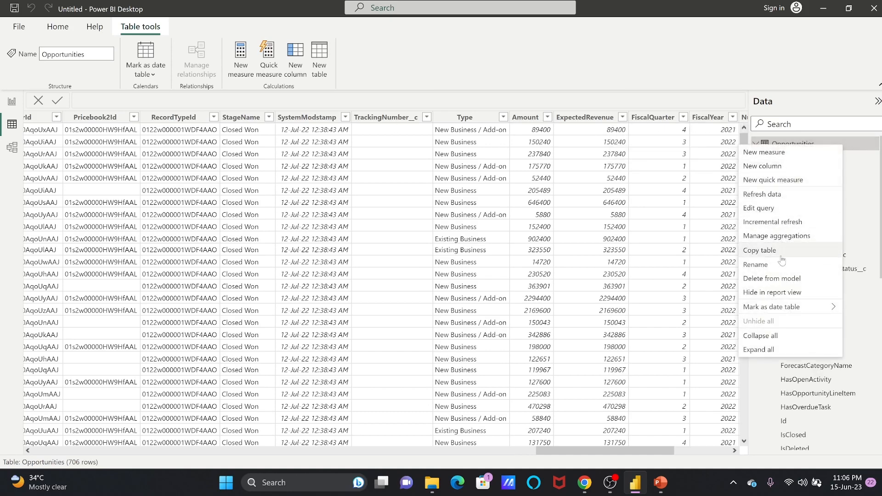
{"action": "left_click", "coordinate": [765, 152]}
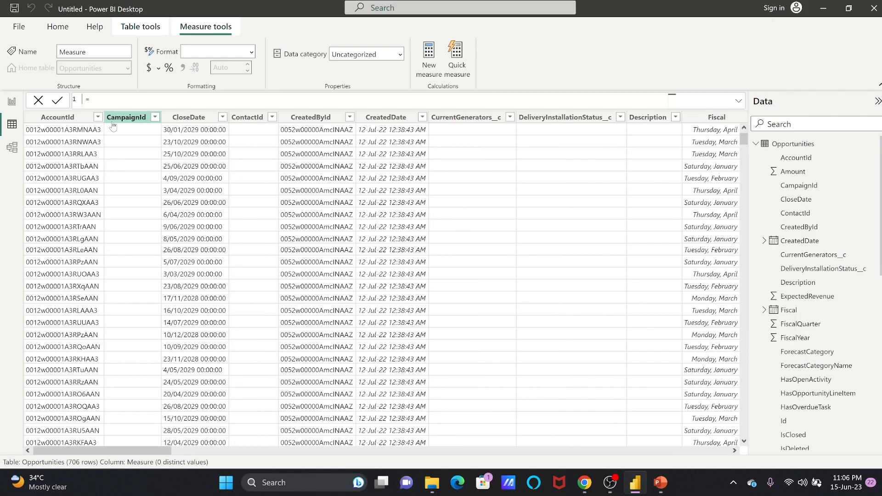
{"action": "type", "text": "Demo1"}
{"action": "key", "text": "End"}
{"action": "type", "text": "SUM("}
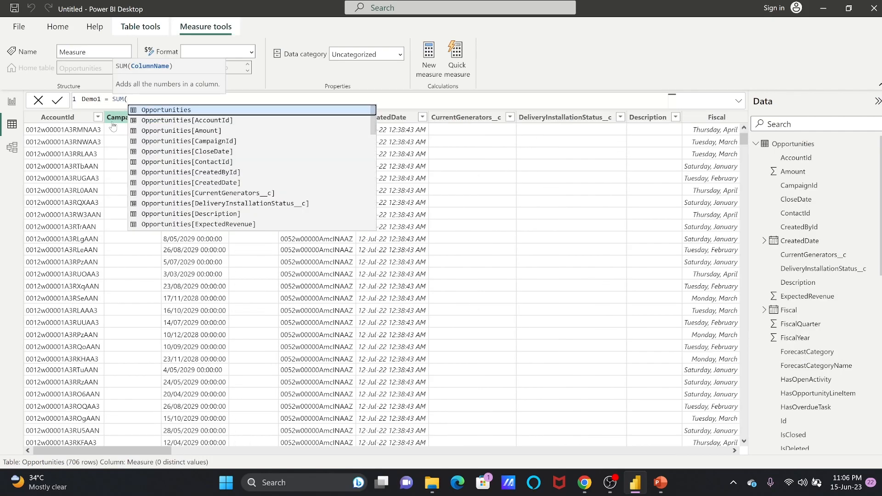
{"action": "key", "text": "Down"}
{"action": "key", "text": "Down"}
{"action": "key", "text": "Tab"}
{"action": "type", "text": ")"}
{"action": "key", "text": "Return"}
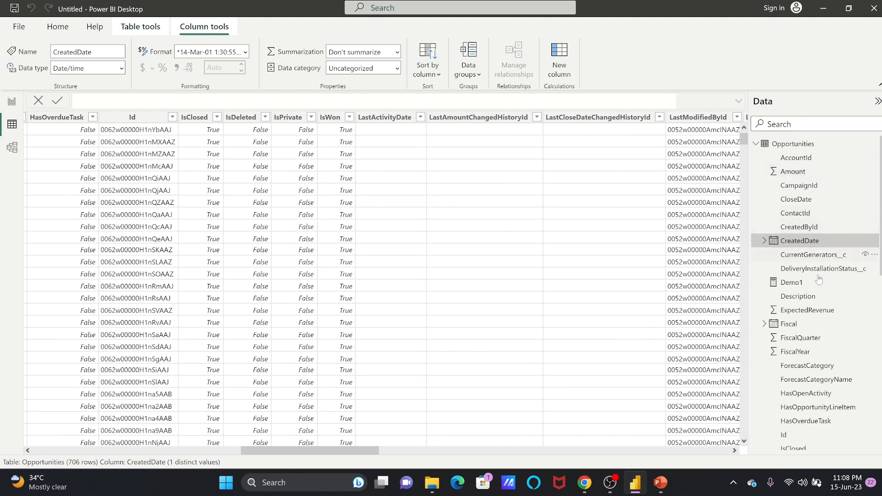
Step: Start a new Opportunities measure named Demo2 with a SUM of Opportunities[ExpectedRevenue]
{"action": "right_click", "coordinate": [793, 144]}
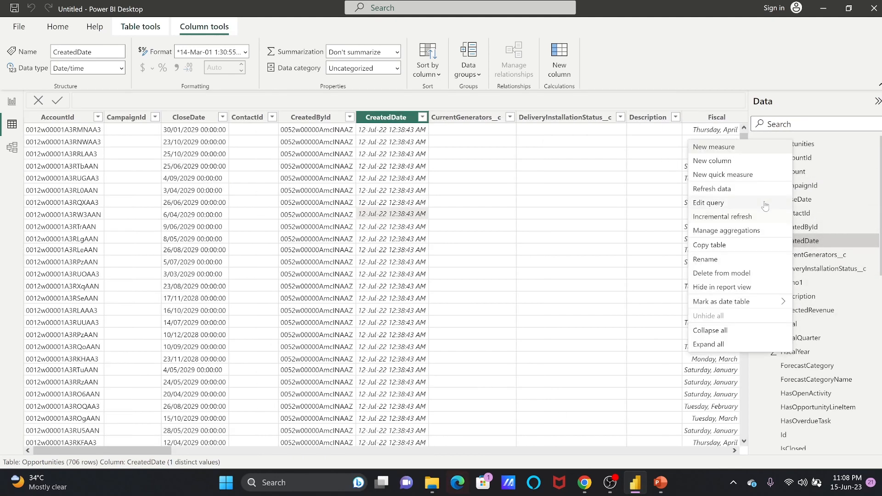
{"action": "key", "text": "Escape"}
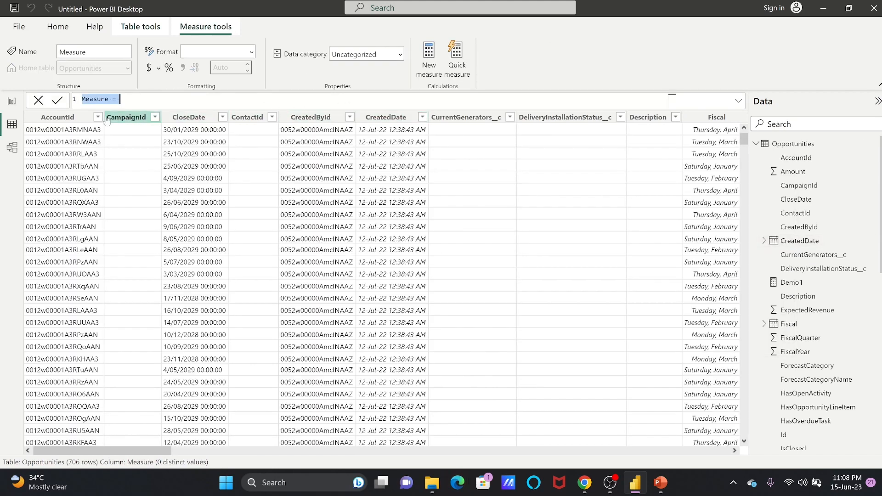
{"action": "left_click_drag", "start_coordinate": [109, 99], "coordinate": [58, 104]}
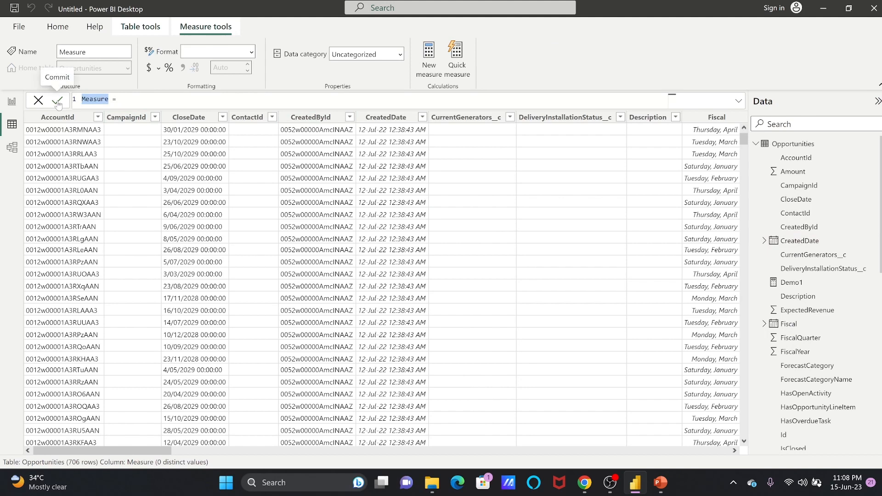
{"action": "type", "text": "Demo2"}
{"action": "key", "text": "End"}
{"action": "type", "text": "sum"}
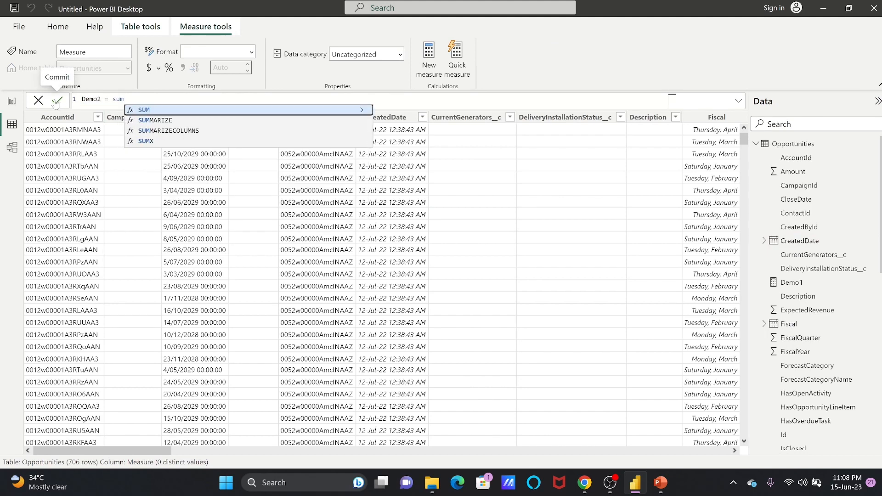
{"action": "key", "text": "Tab"}
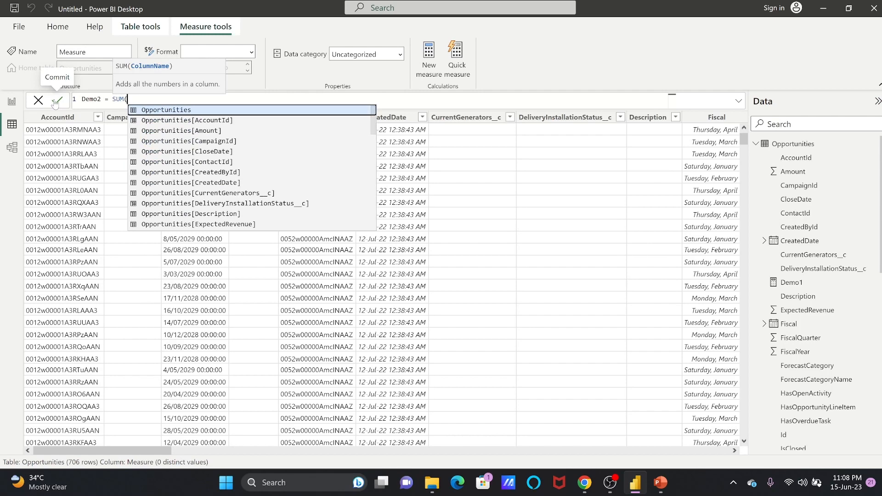
{"action": "type", "text": "expe"}
{"action": "key", "text": "Tab"}
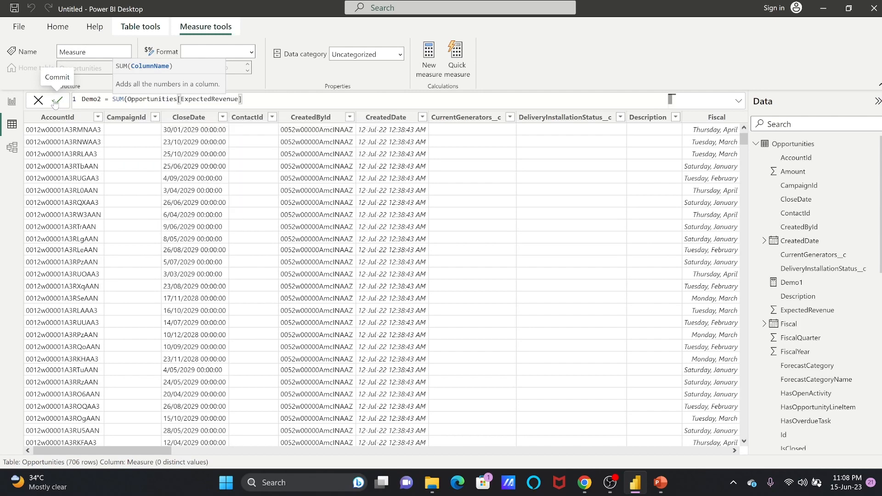
Step: Complete the Demo2 formula by dividing by sum(Opportunities[Amount]) and multiplying by 100
{"action": "type", "text": ")/"}
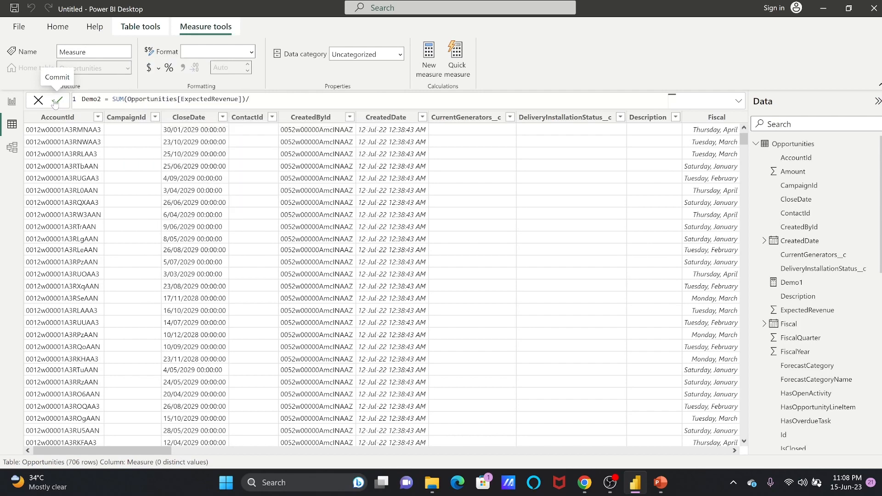
{"action": "type", "text": "sum(amou"}
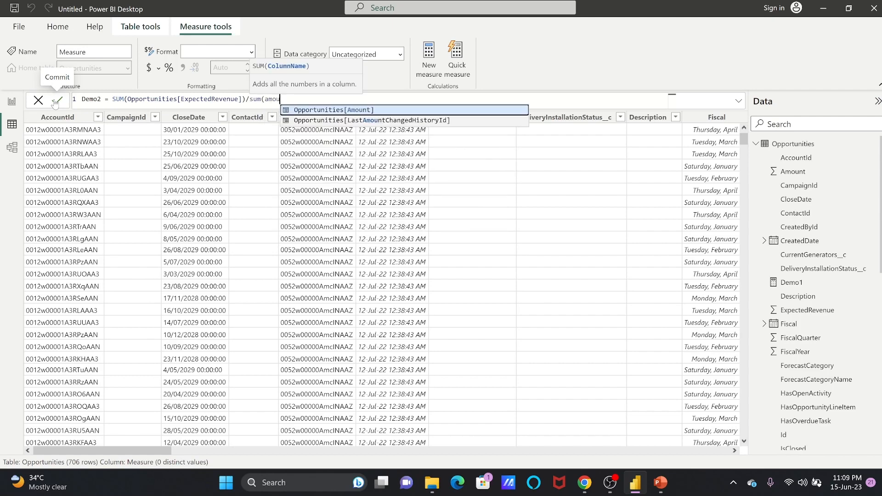
{"action": "key", "text": "Tab"}
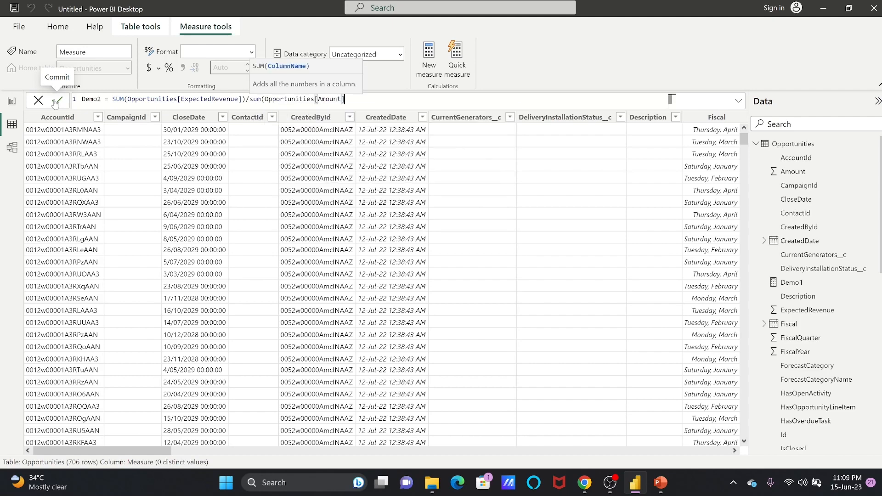
{"action": "type", "text": ")"}
{"action": "left_click", "coordinate": [56, 100]}
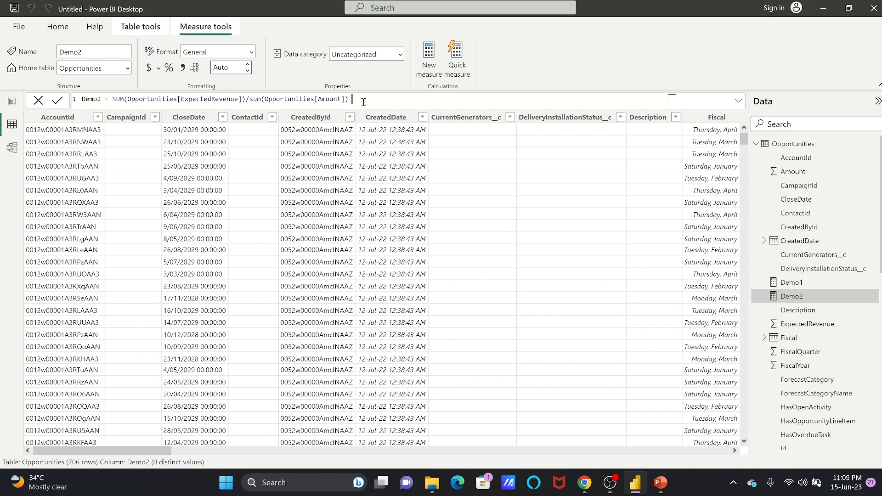
{"action": "type", "text": "*100"}
Step: Insert a table visual on the report page and add FiscalYear as its first column
{"action": "left_click", "coordinate": [11, 101]}
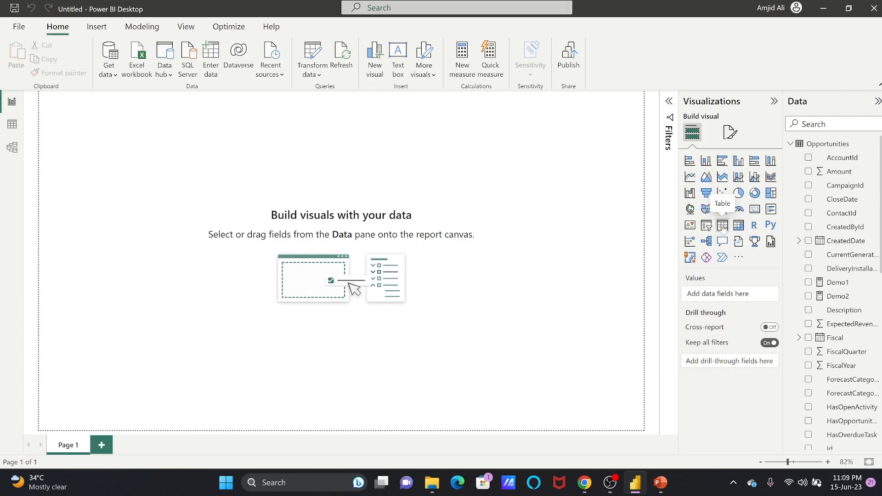
{"action": "left_click", "coordinate": [723, 225]}
{"action": "left_click", "coordinate": [849, 126]}
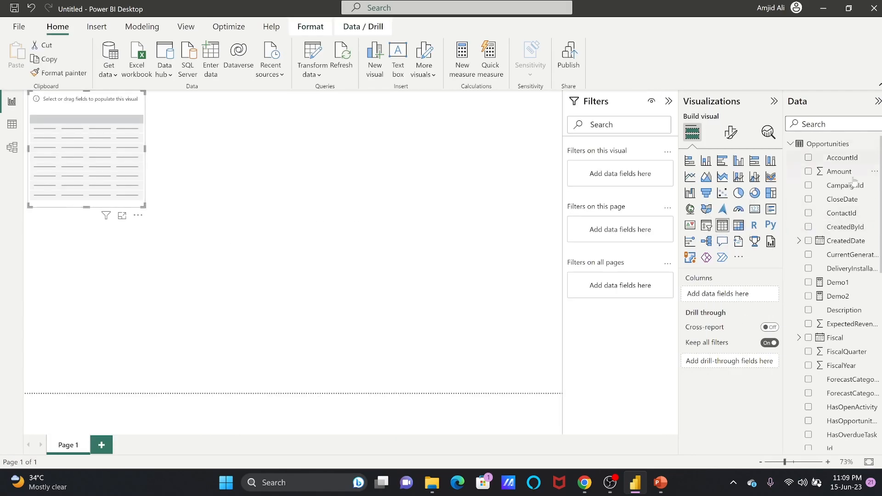
{"action": "type", "text": "fis"}
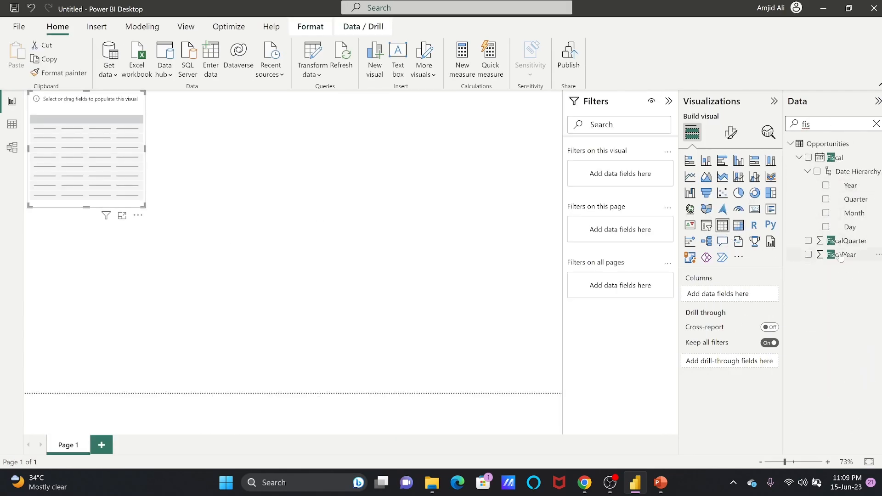
{"action": "left_click_drag", "start_coordinate": [841, 255], "coordinate": [721, 295]}
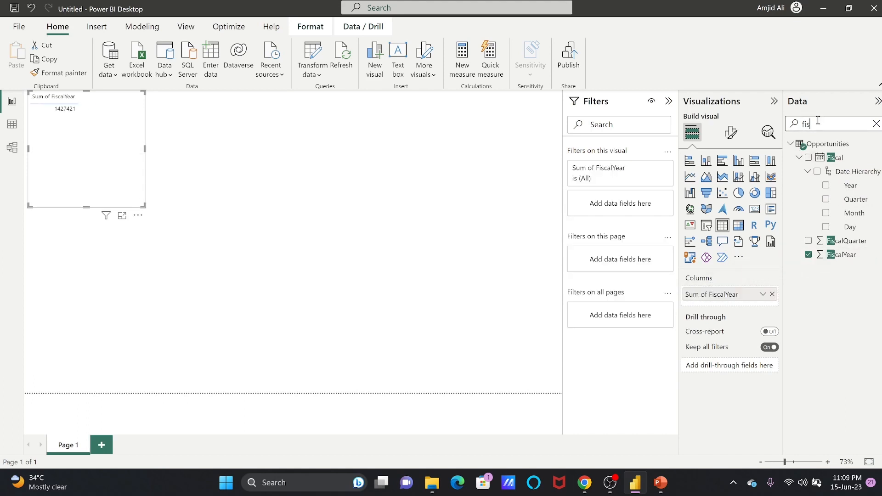
Step: Add the Amount and ExpectedRevenue fields as columns of the table visual
{"action": "double_click", "coordinate": [789, 123]}
{"action": "type", "text": "amo"}
{"action": "left_click_drag", "start_coordinate": [839, 157], "coordinate": [728, 322]}
{"action": "double_click", "coordinate": [831, 124]}
{"action": "type", "text": "expe"}
Step: Add the Demo2 measure to the table visual and enlarge the visual until all four columns fit
{"action": "double_click", "coordinate": [833, 123]}
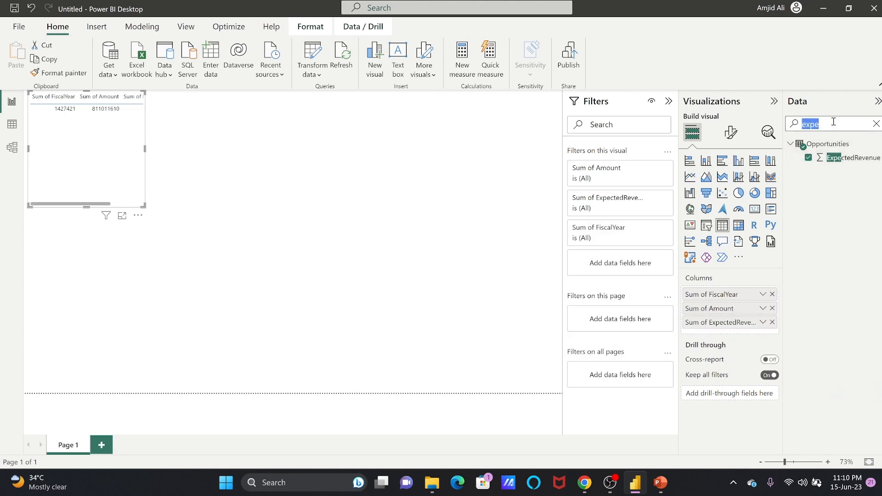
{"action": "type", "text": "demo"}
{"action": "left_click_drag", "start_coordinate": [839, 171], "coordinate": [752, 332]}
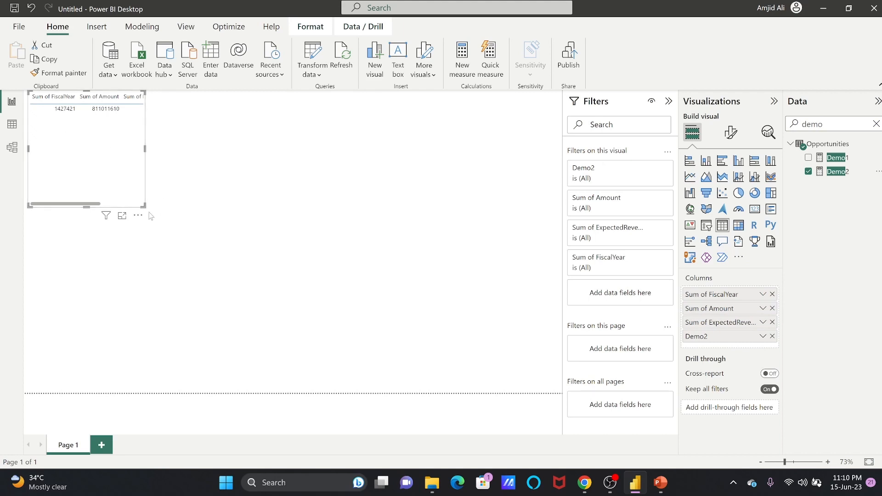
{"action": "left_click_drag", "start_coordinate": [145, 209], "coordinate": [385, 251]}
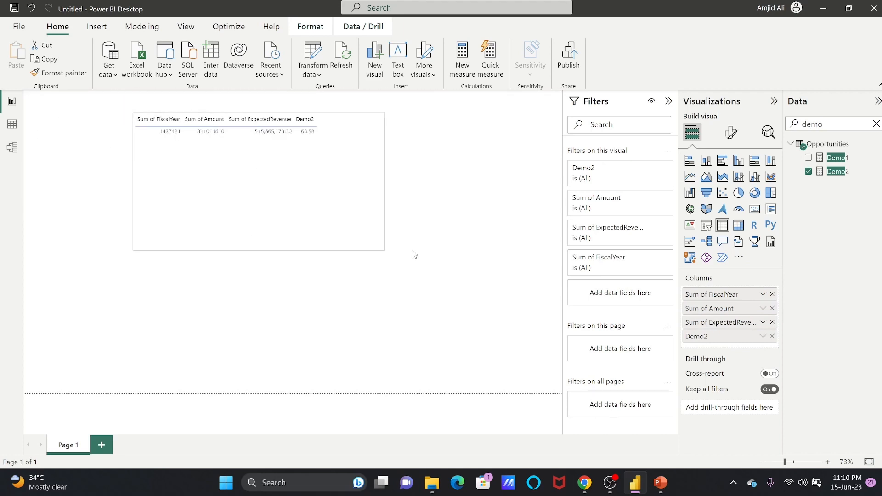
Step: Set the table's FiscalYear column to not be summarized and shrink the visual to fit its rows
{"action": "left_click", "coordinate": [764, 296]}
{"action": "left_click", "coordinate": [810, 138]}
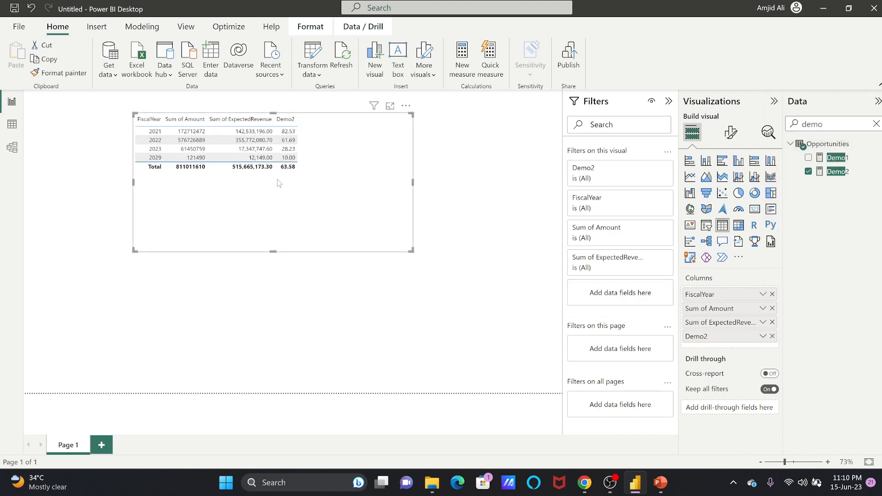
{"action": "left_click_drag", "start_coordinate": [409, 251], "coordinate": [316, 179]}
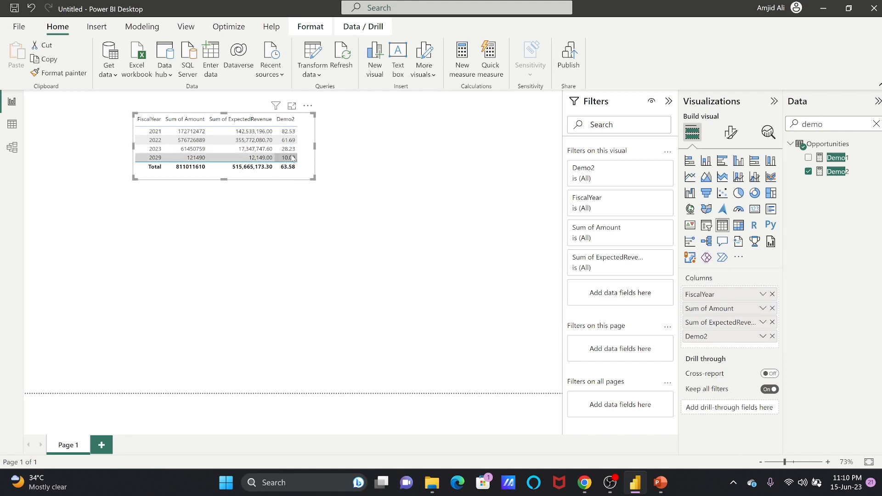
{"action": "left_click_drag", "start_coordinate": [312, 179], "coordinate": [303, 172]}
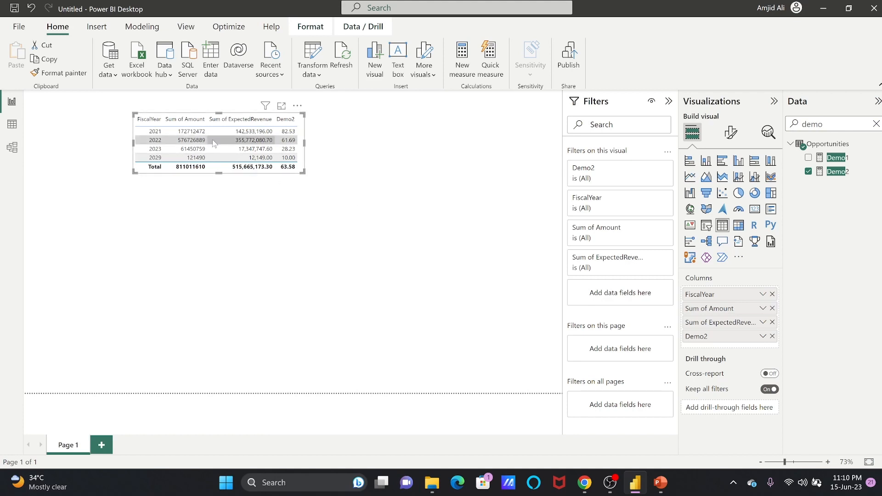
Step: Add FiscalYear to a table visual on the blank report page and turn off its summarization
{"action": "scroll", "coordinate": [207, 140], "scroll_direction": "up", "scroll_amount": 3}
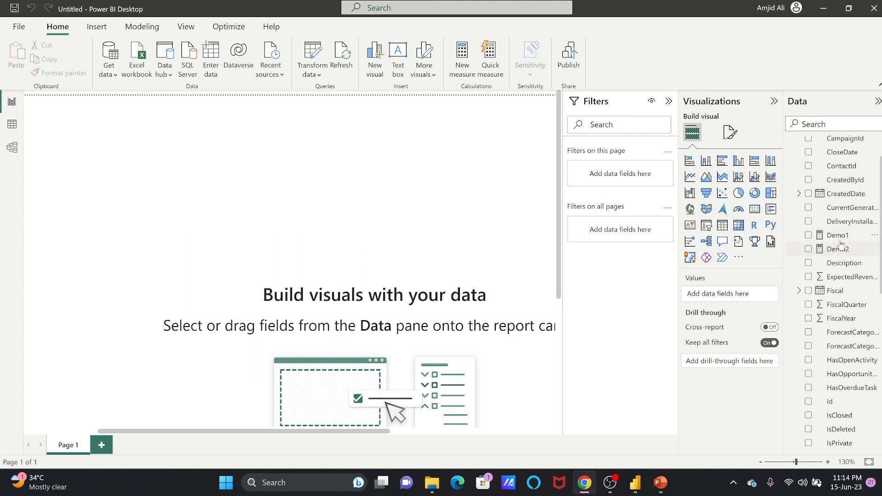
{"action": "scroll", "coordinate": [850, 201], "scroll_direction": "up", "scroll_amount": 1}
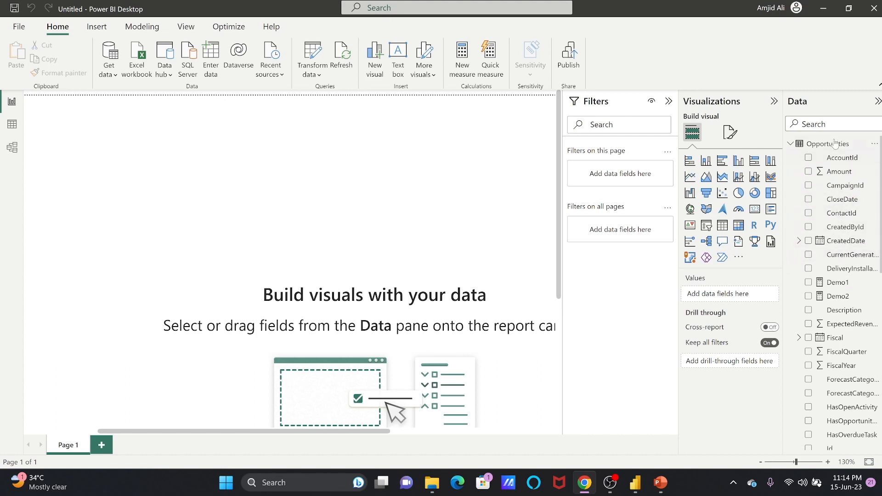
{"action": "left_click", "coordinate": [836, 123]}
{"action": "type", "text": "fis"}
{"action": "left_click_drag", "start_coordinate": [840, 254], "coordinate": [752, 294]}
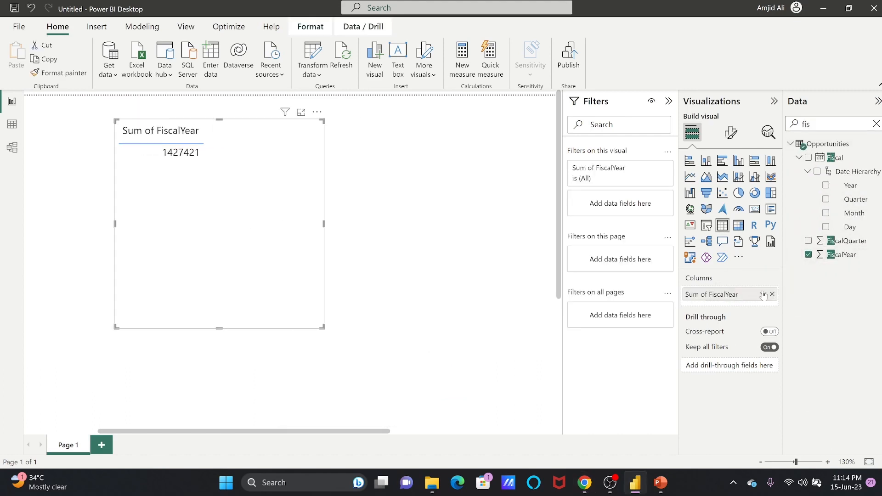
{"action": "left_click", "coordinate": [763, 296]}
Step: Add the Amount field to the table visual alongside FiscalYear, widen the visual and clear the field search
{"action": "left_click", "coordinate": [822, 125]}
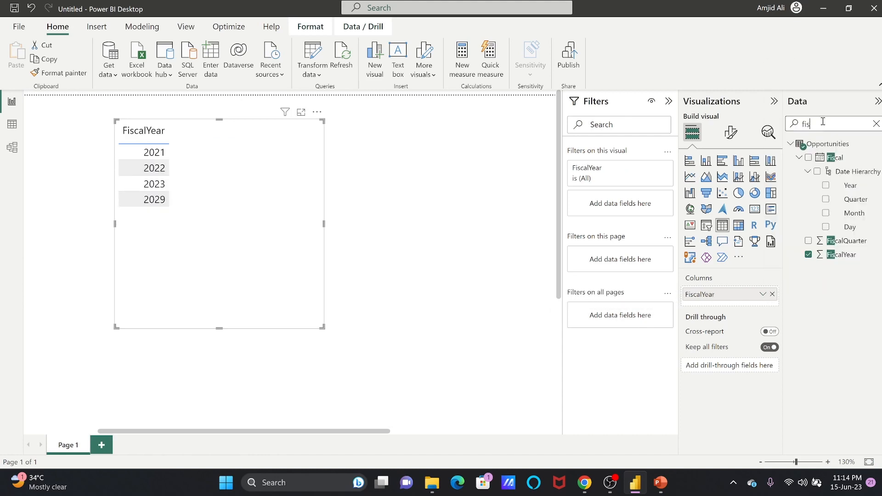
{"action": "double_click", "coordinate": [823, 121]}
{"action": "type", "text": "amoun"}
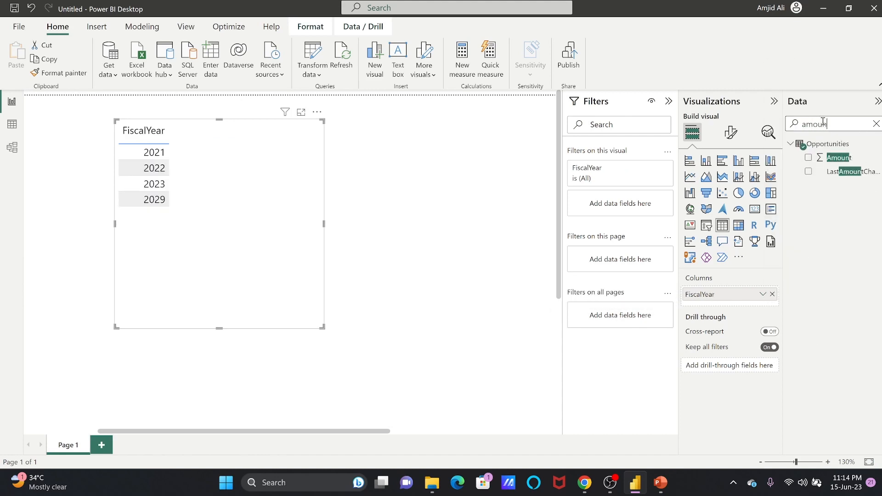
{"action": "left_click", "coordinate": [836, 157]}
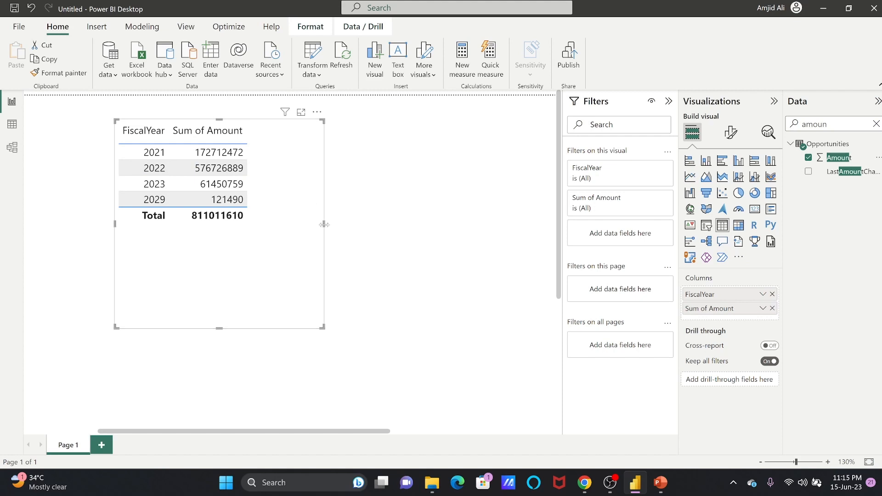
{"action": "left_click_drag", "start_coordinate": [324, 224], "coordinate": [384, 225]}
{"action": "left_click", "coordinate": [875, 125]}
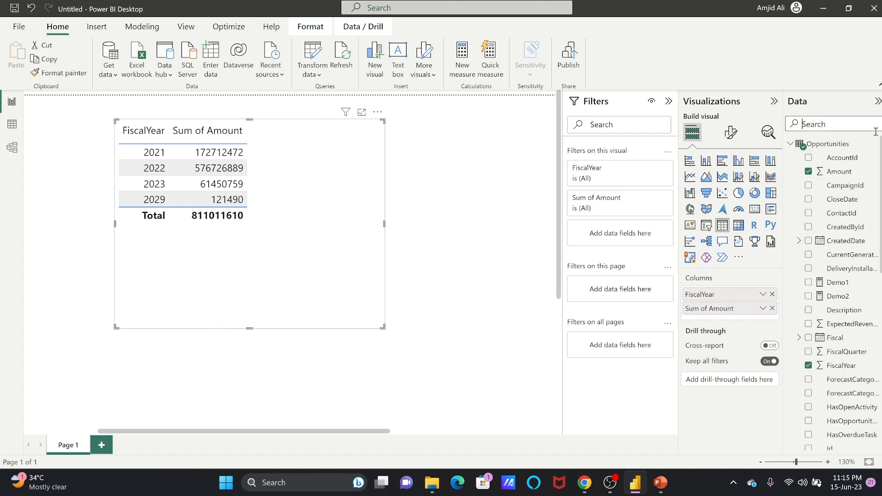
Step: Start a new measure named Amount Previous Year in the Opportunities table, using the CALCULATE function
{"action": "right_click", "coordinate": [871, 144]}
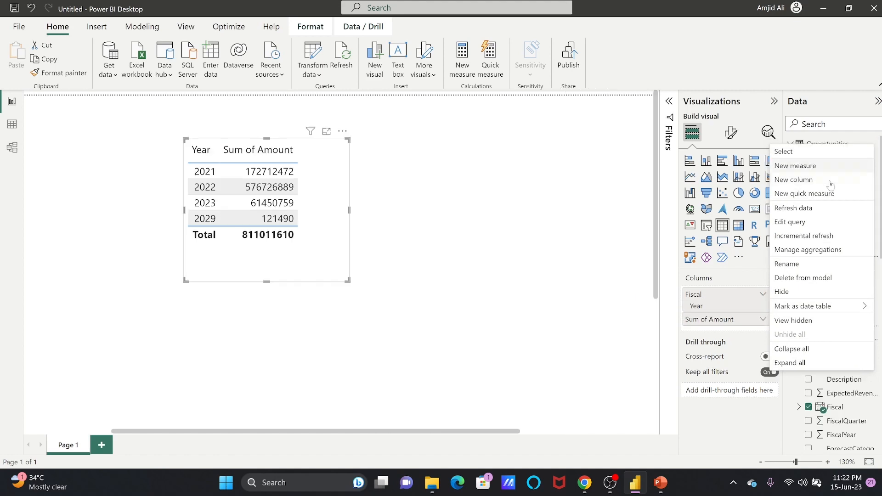
{"action": "left_click", "coordinate": [796, 165]}
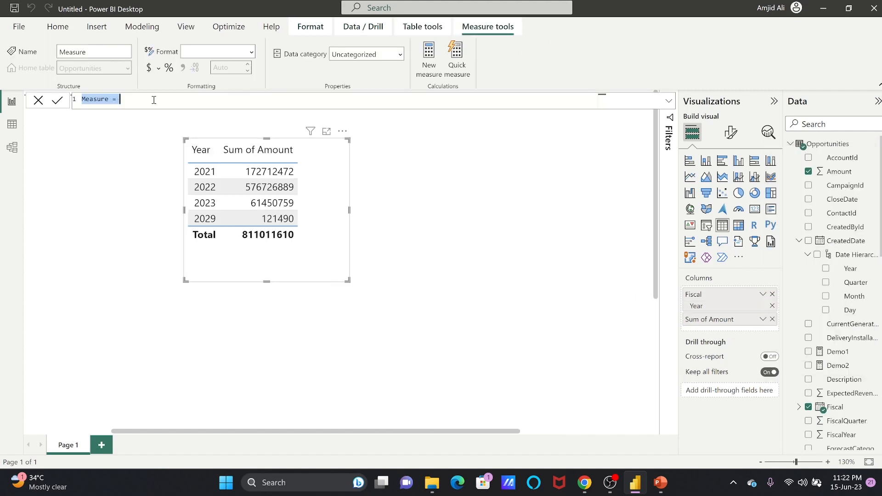
{"action": "double_click", "coordinate": [102, 99]}
{"action": "type", "text": "Amount"}
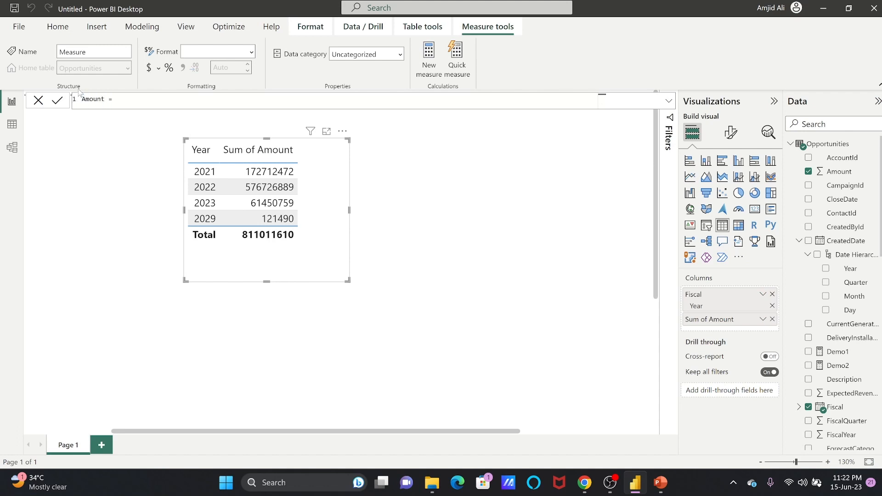
{"action": "type", "text": " Previous Year = calc"}
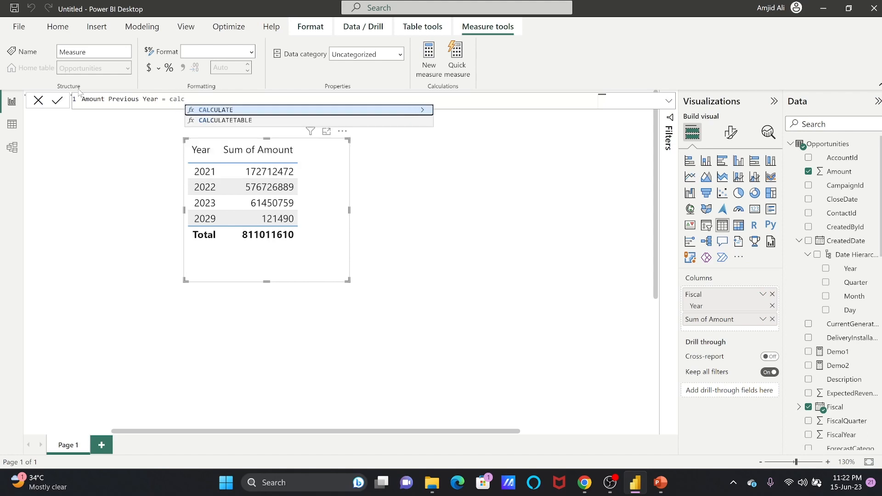
{"action": "key", "text": "Tab"}
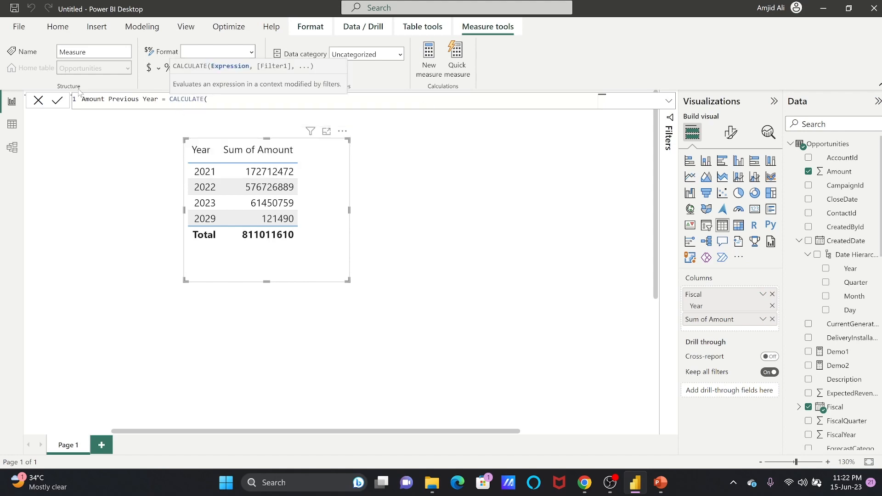
Step: Enter SUM(Opportunities[Amount]) as the expression argument of CALCULATE
{"action": "type", "text": "sum"}
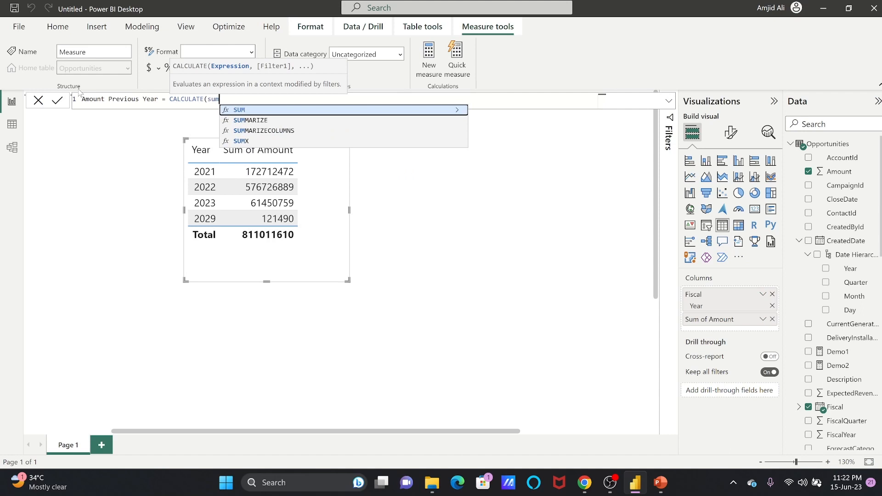
{"action": "key", "text": "Tab"}
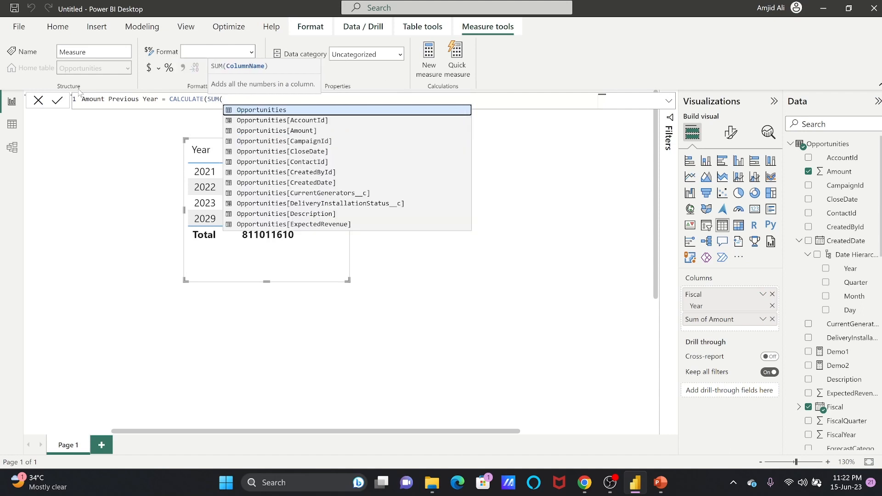
{"action": "key", "text": "Down"}
{"action": "key", "text": "Down"}
{"action": "key", "text": "Tab"}
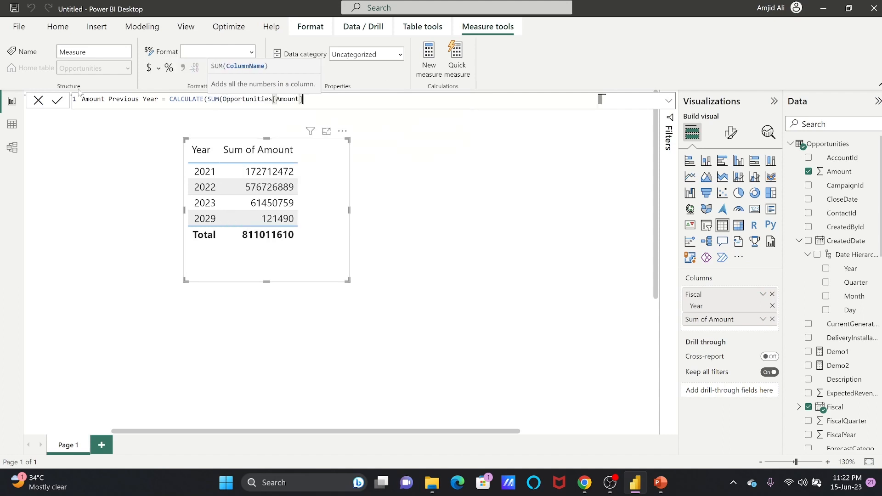
{"action": "type", "text": ")"}
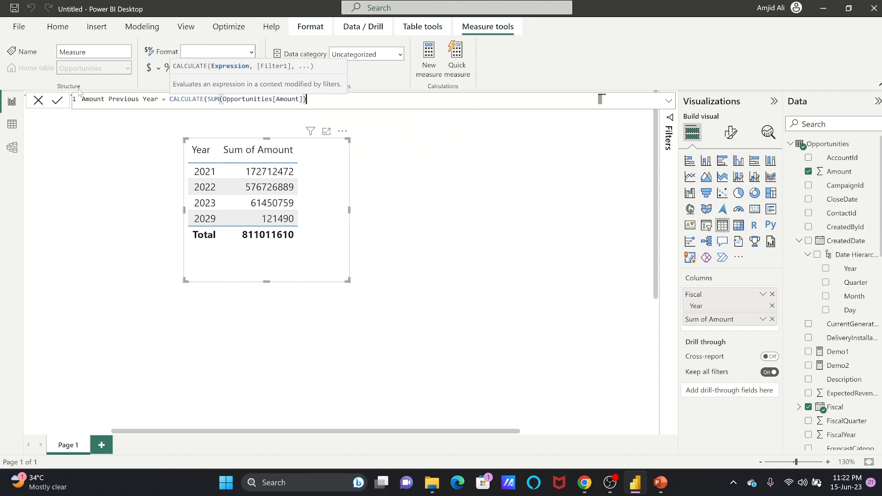
{"action": "type", "text": ","}
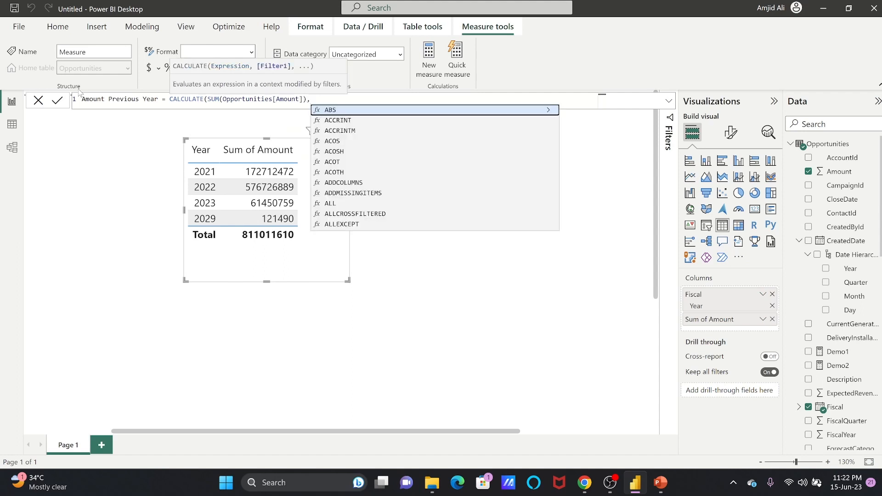
Step: Complete the measure with the filter SAMEPERIODLASTYEAR(Opportunities[Fiscal].[Date]) and add Amount Previous Year as a column of the table visual
{"action": "type", "text": "sam"}
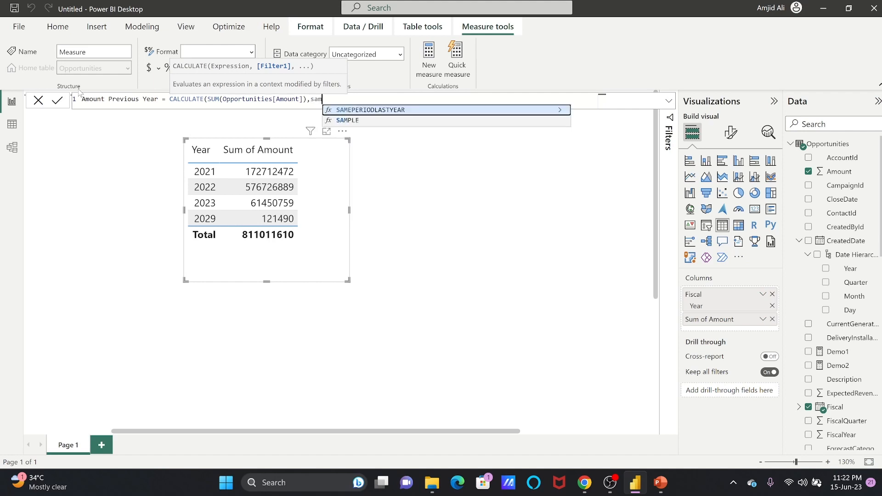
{"action": "key", "text": "Tab"}
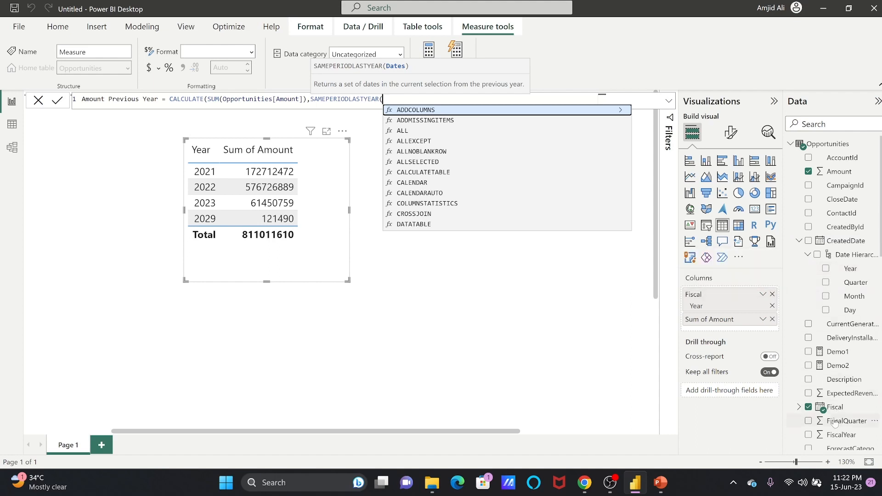
{"action": "scroll", "coordinate": [834, 422], "scroll_direction": "down", "scroll_amount": 1}
{"action": "type", "text": "f"}
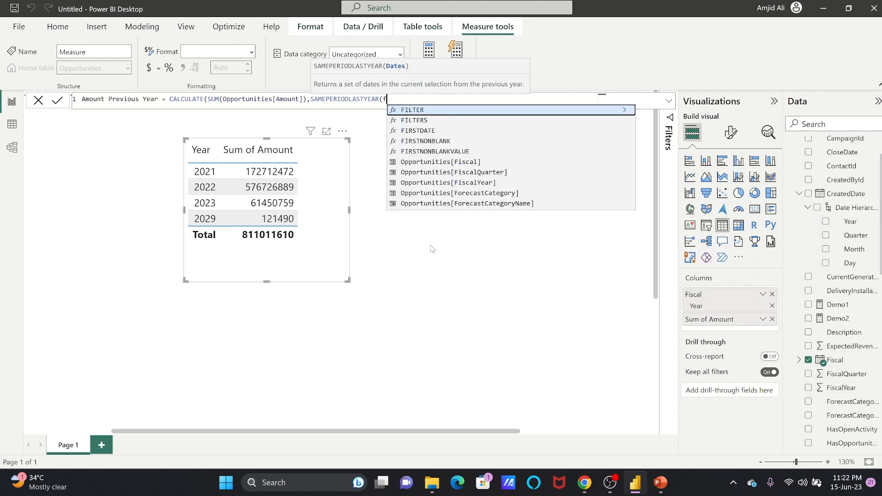
{"action": "type", "text": "isca"}
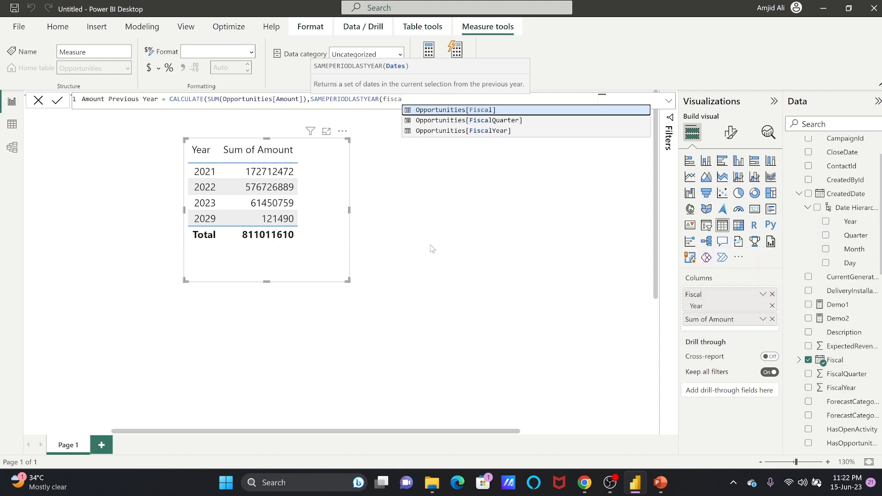
{"action": "key", "text": "Tab"}
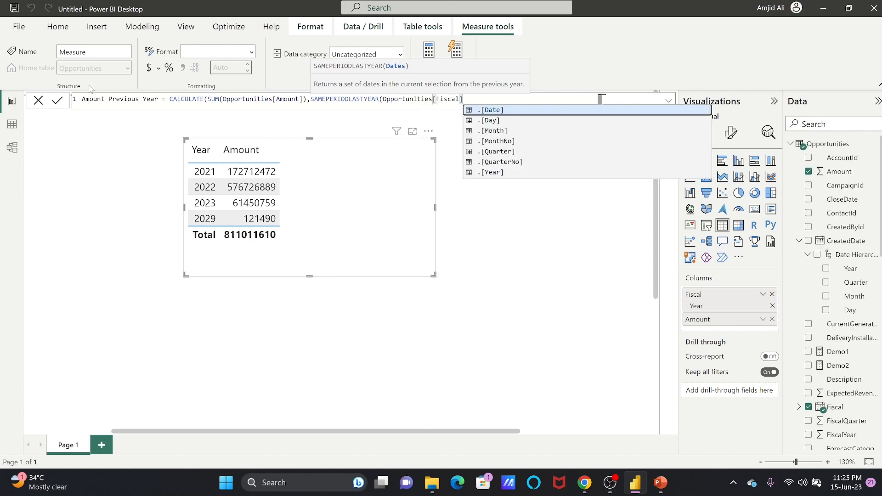
{"action": "key", "text": "Tab"}
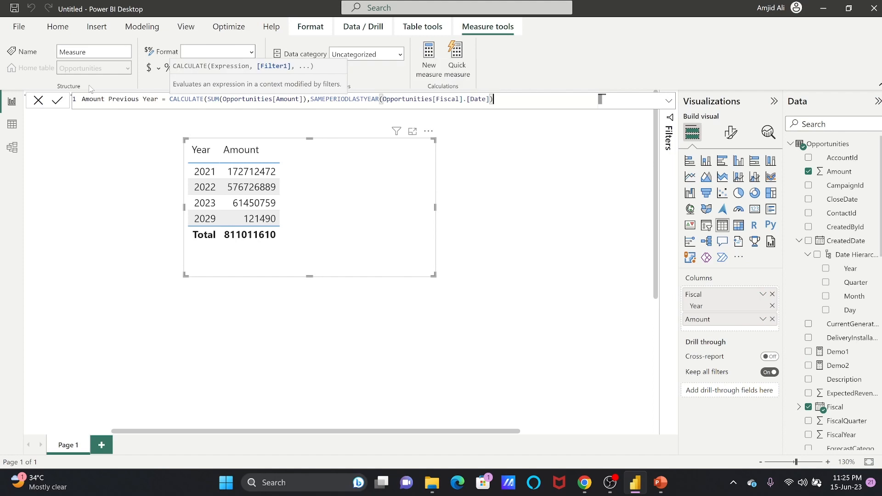
{"action": "type", "text": ")"}
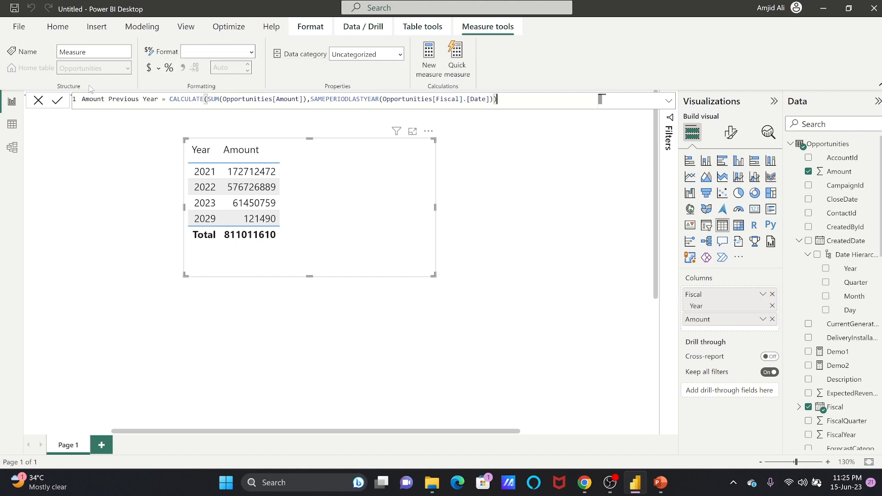
{"action": "key", "text": "Return"}
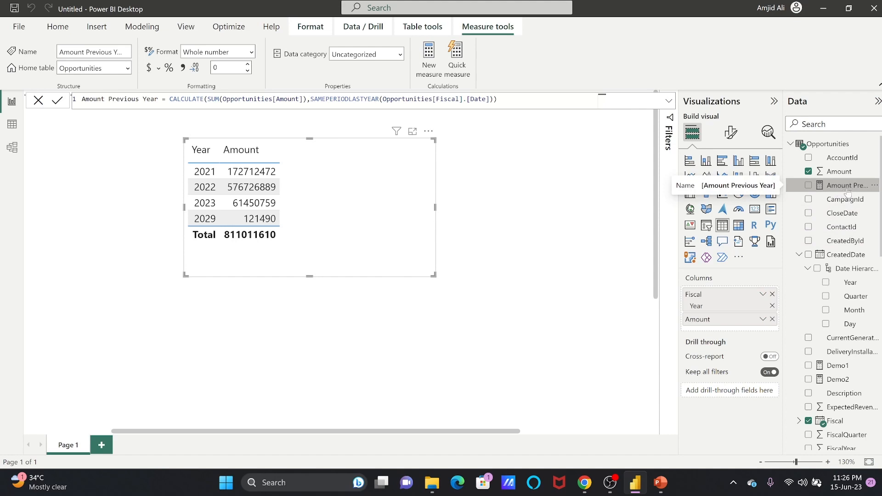
{"action": "left_click_drag", "start_coordinate": [847, 194], "coordinate": [740, 322]}
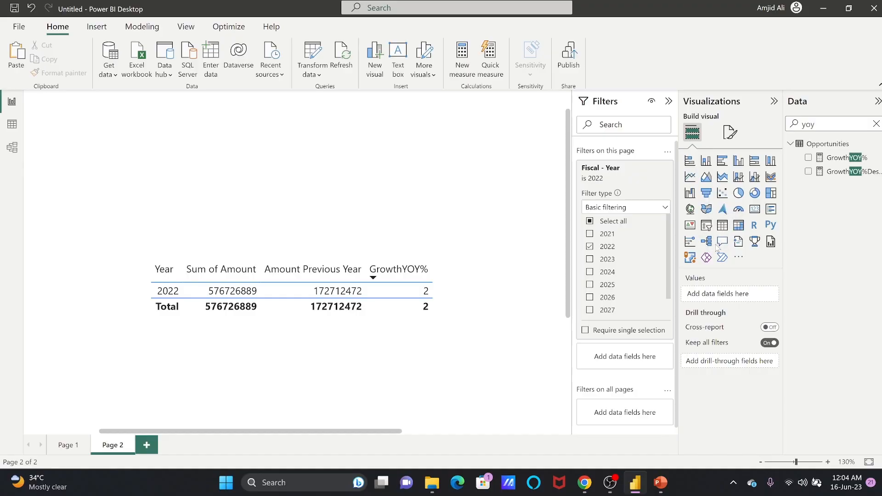
Step: Insert an empty card visual on Page 2 and place it above the table
{"action": "left_click", "coordinate": [755, 209]}
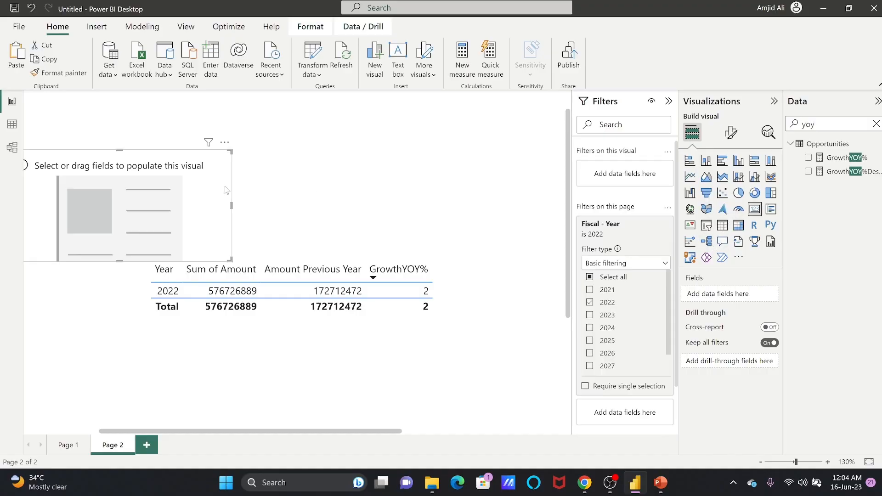
{"action": "left_click_drag", "start_coordinate": [226, 191], "coordinate": [308, 153]}
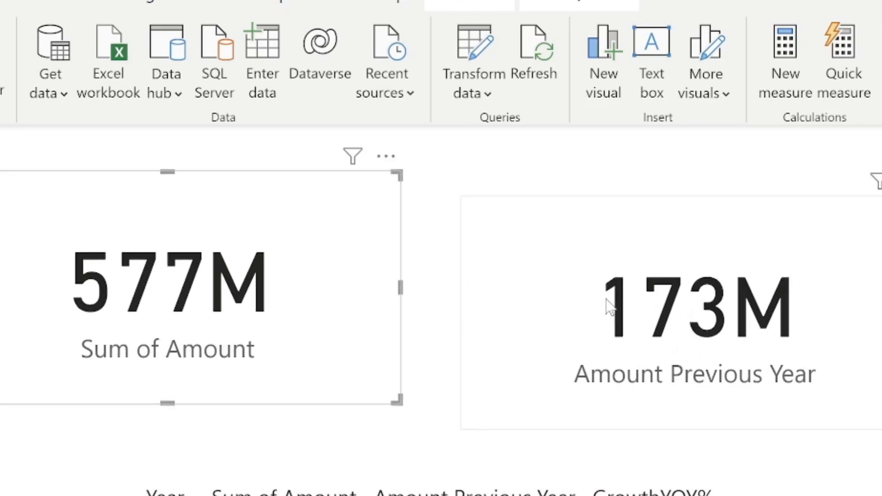
Step: Move the Amount Previous Year card closer to the Sum of Amount card
{"action": "left_click", "coordinate": [609, 305]}
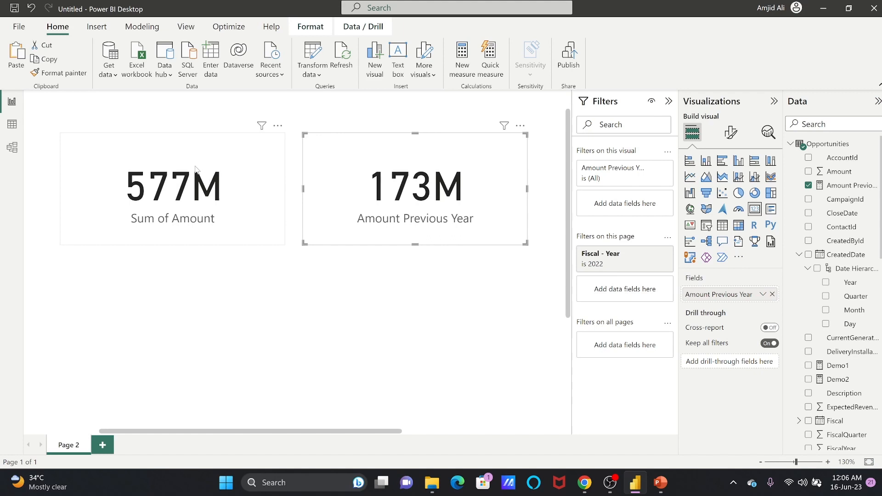
{"action": "left_click", "coordinate": [159, 163]}
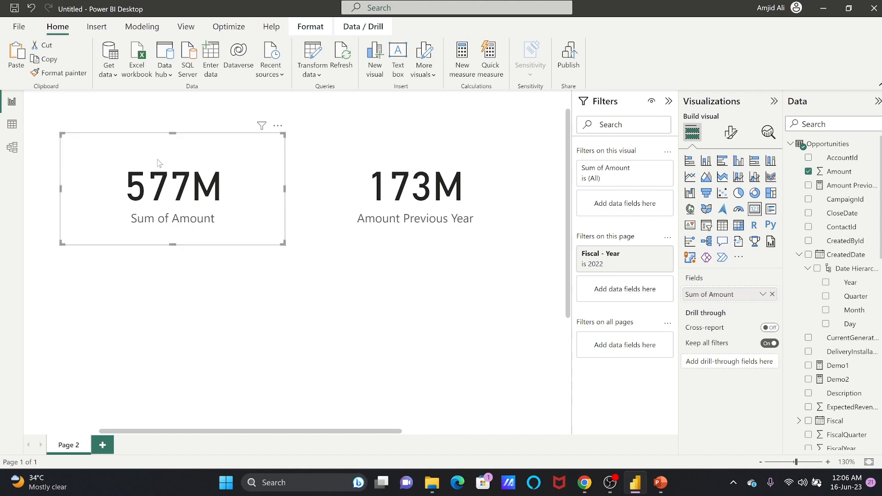
{"action": "left_click_drag", "start_coordinate": [361, 175], "coordinate": [350, 173]}
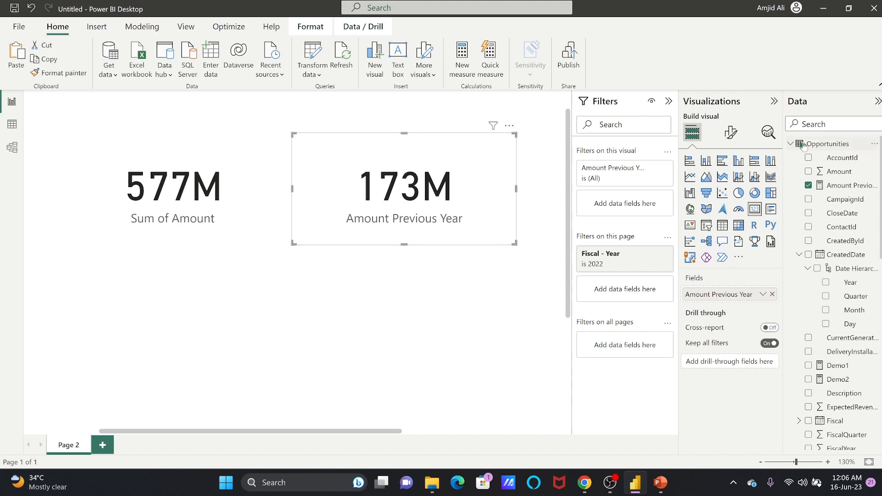
Step: Create a new measure named YoYAmount in the Opportunities table
{"action": "left_click", "coordinate": [870, 144]}
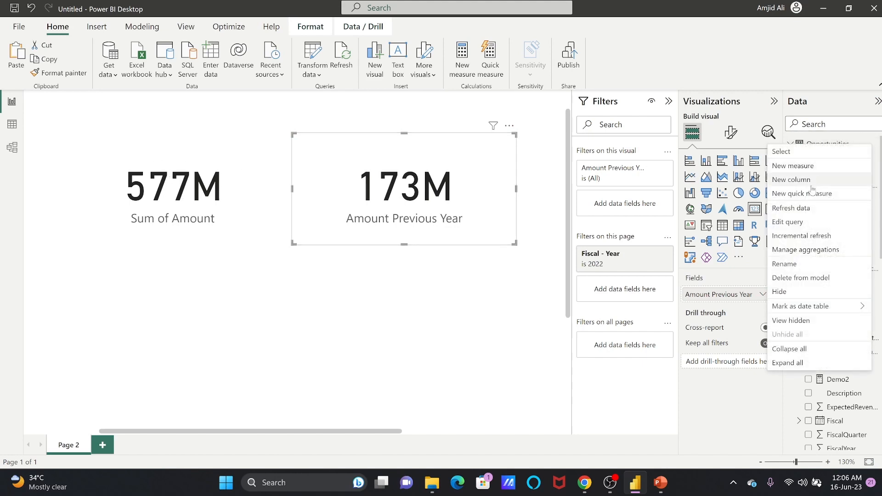
{"action": "left_click", "coordinate": [800, 166]}
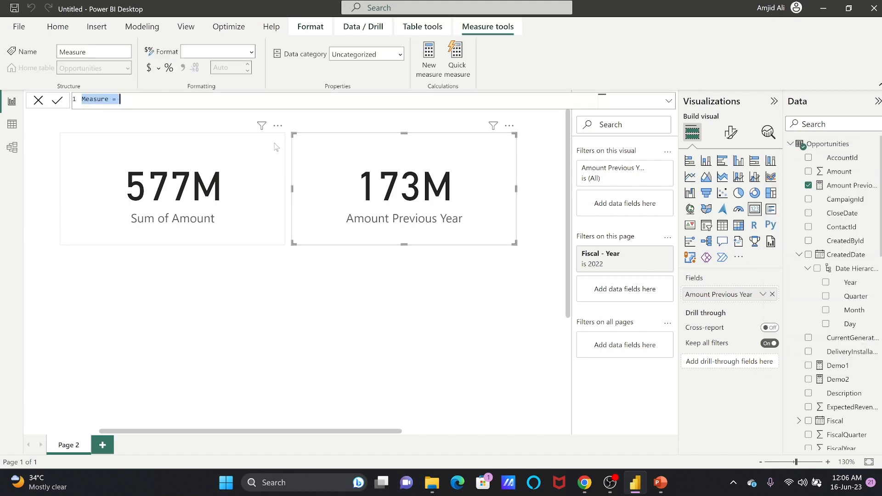
{"action": "double_click", "coordinate": [88, 100]}
{"action": "type", "text": "Yo"}
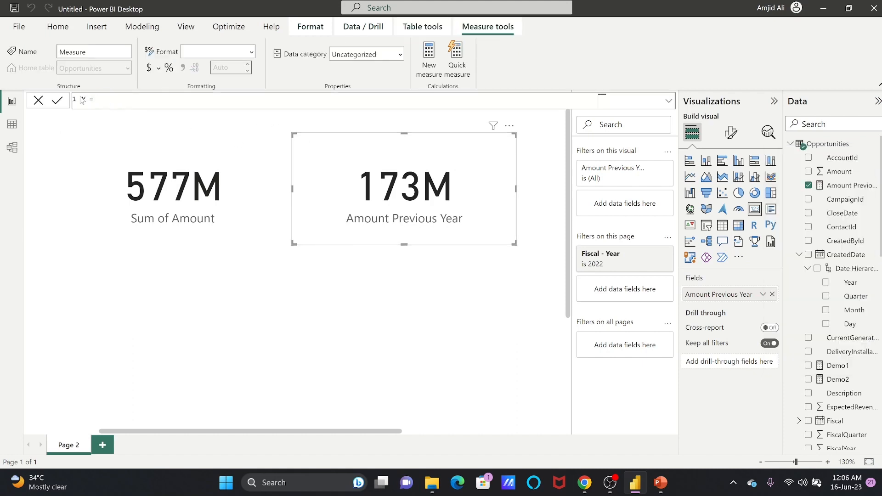
{"action": "type", "text": "Y"}
{"action": "type", "text": "Amount"}
Step: Define the variable currentyearamount as SUM(Opportunities[Amount]) in the YoYAmount measure's formula
{"action": "key", "text": "End"}
{"action": "type", "text": "var"}
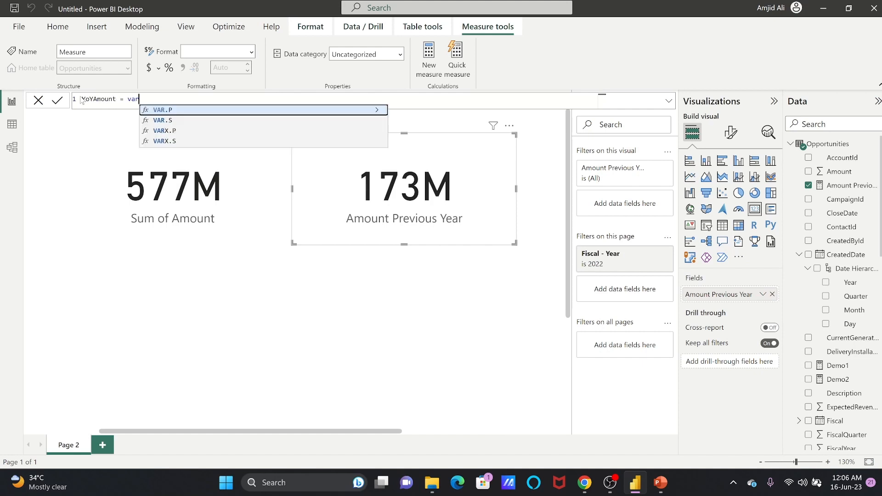
{"action": "type", "text": " current"}
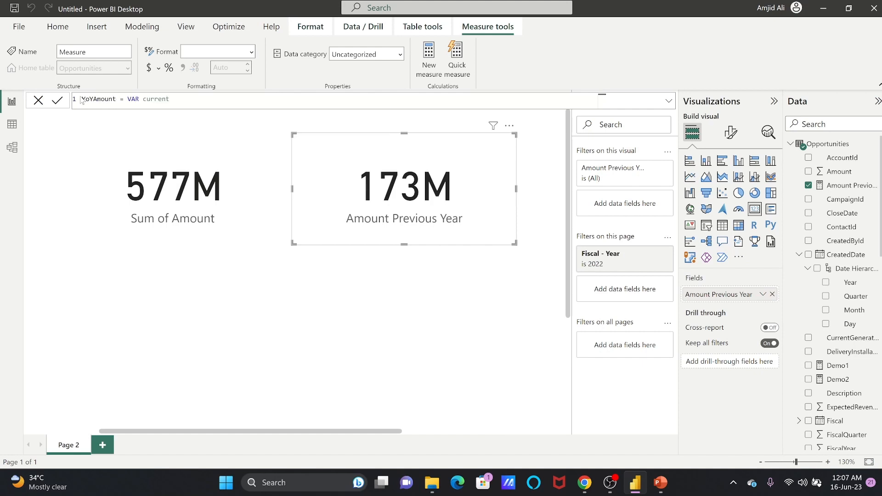
{"action": "type", "text": "yearamount = SUM(opp"}
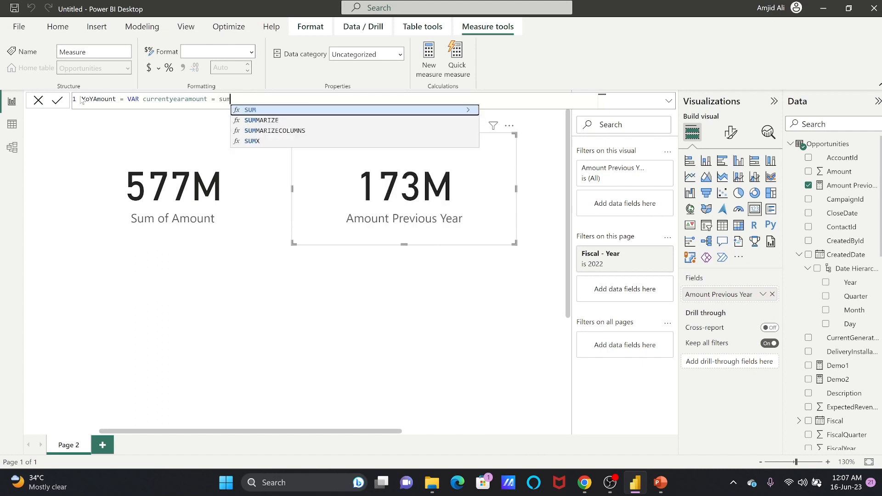
{"action": "key", "text": "Down"}
{"action": "key", "text": "Tab"}
{"action": "type", "text": ")"}
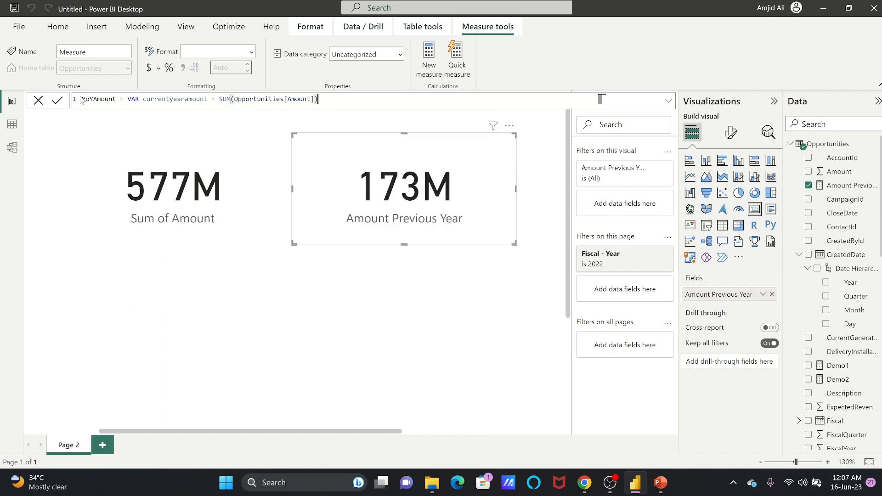
Step: Add variable previousyearamount to the YoYAmount formula as CALCULATE(SUM(Opportunities[Amount]),SAMEPERIODLASTYEAR(Opportunities[Fiscal].[Date]))
{"action": "type", "text": ","}
{"action": "key", "text": "BackSpace"}
{"action": "type", "text": "var previousyearamount = CALCULATE(SUM(amou"}
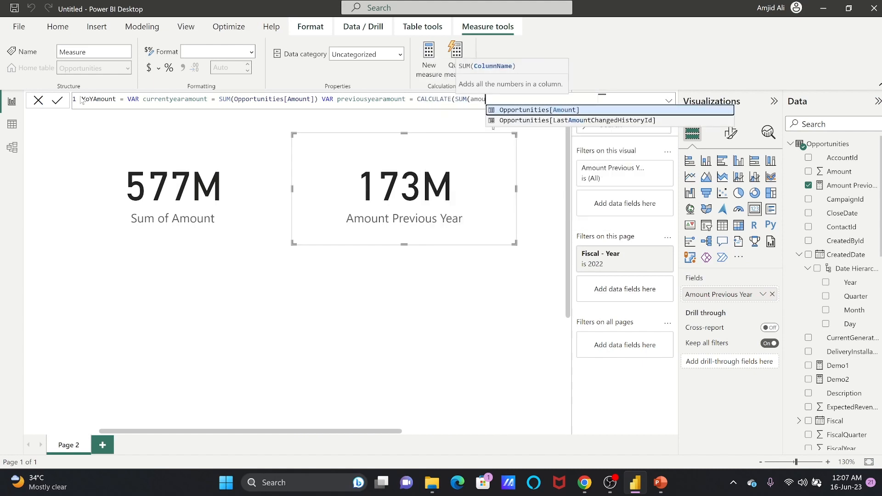
{"action": "key", "text": "Tab"}
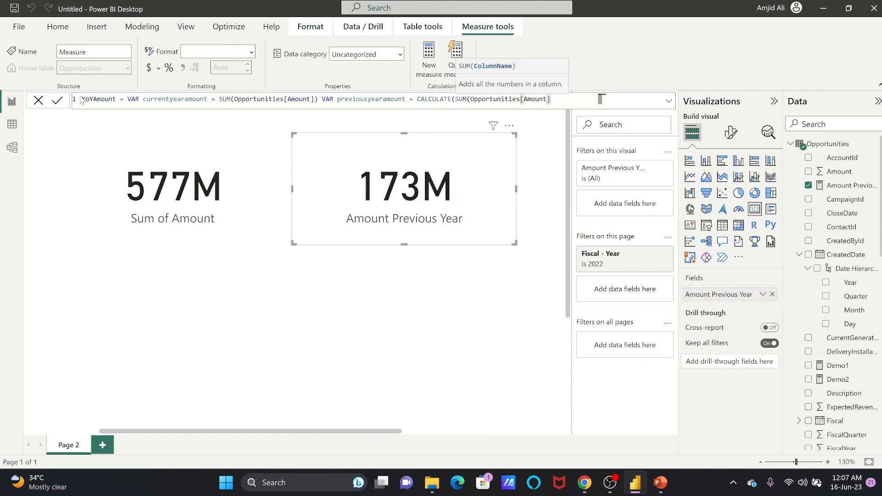
{"action": "type", "text": "),"}
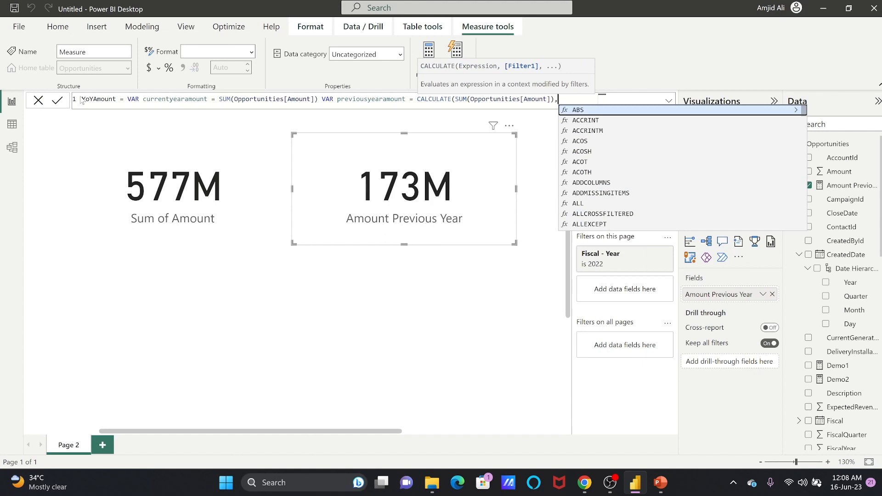
{"action": "type", "text": "same"}
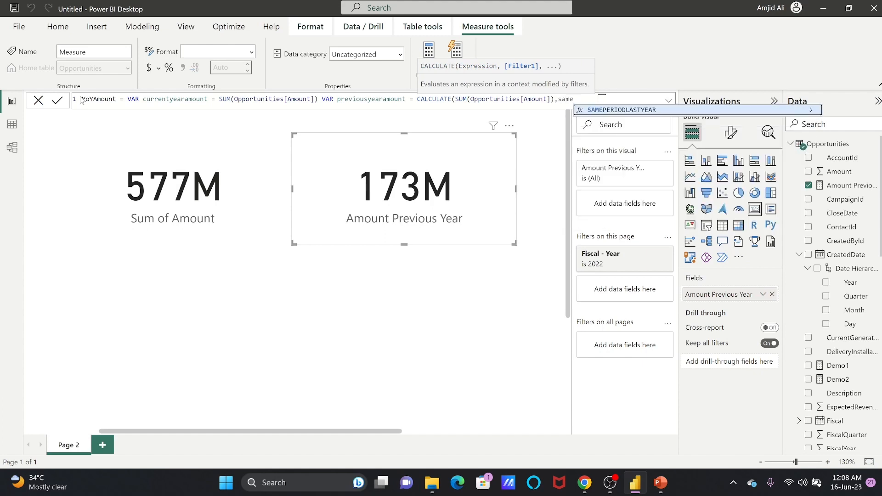
{"action": "key", "text": "Tab"}
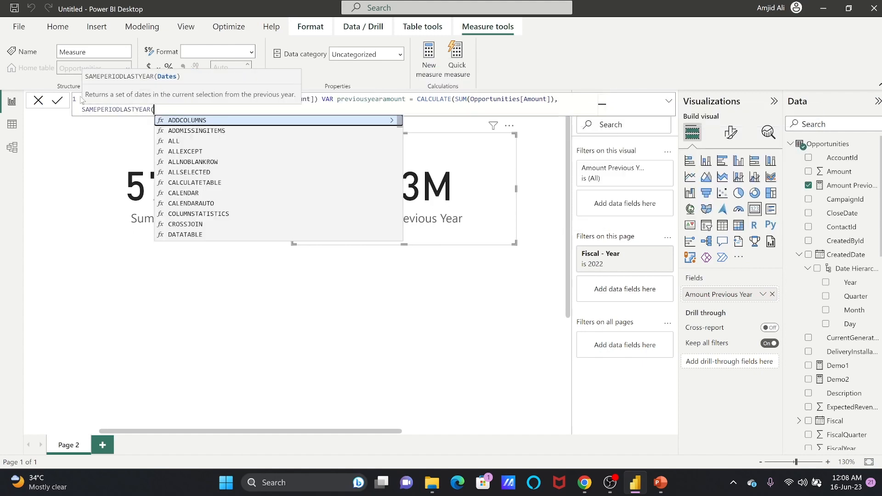
{"action": "type", "text": "Opportunities[Fiscal]."}
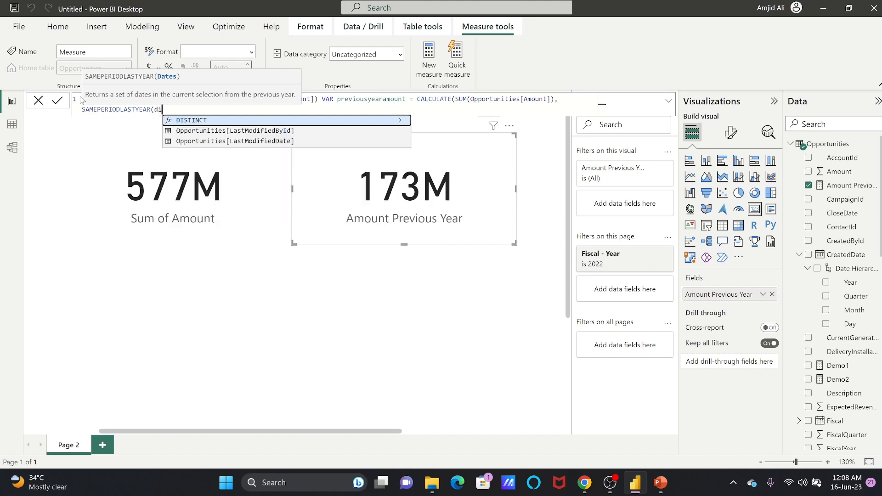
{"action": "key", "text": "Tab"}
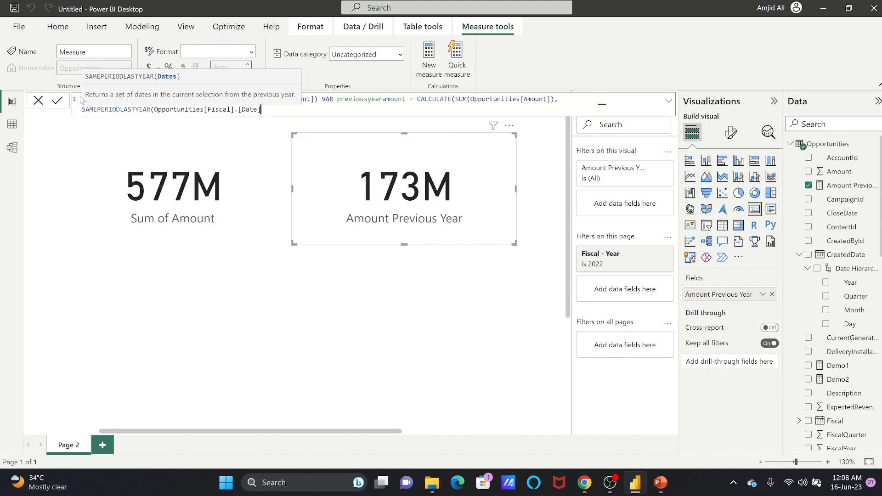
{"action": "type", "text": ")) RE"}
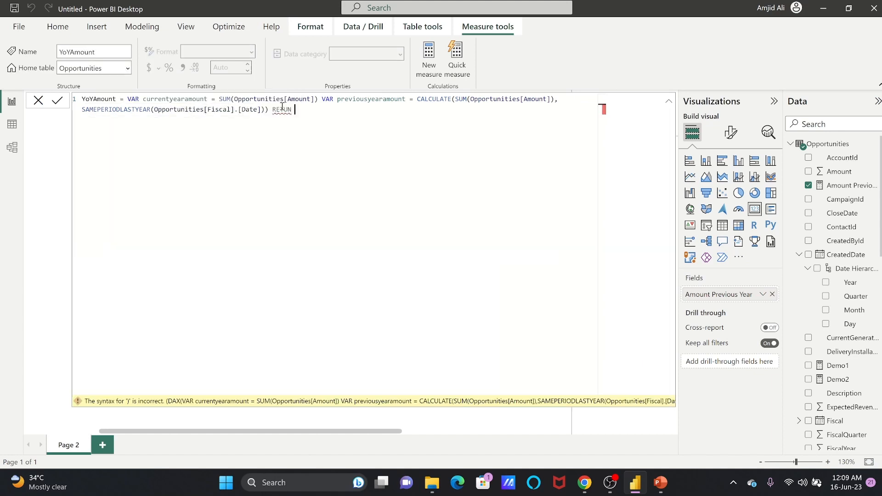
Step: Add a RETURN expression using DIVIDE with currentyearamount-previousyearamount as the numerator
{"action": "type", "text": "TURN DIVI"}
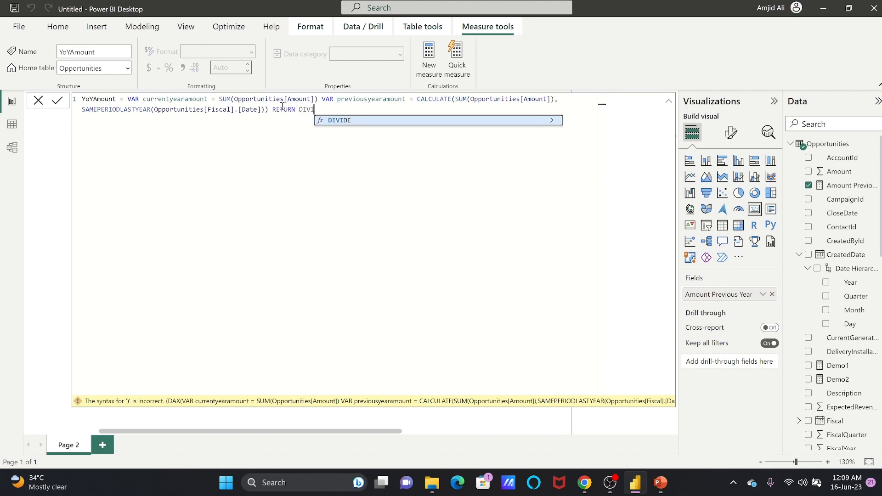
{"action": "type", "text": "DE(CURR"}
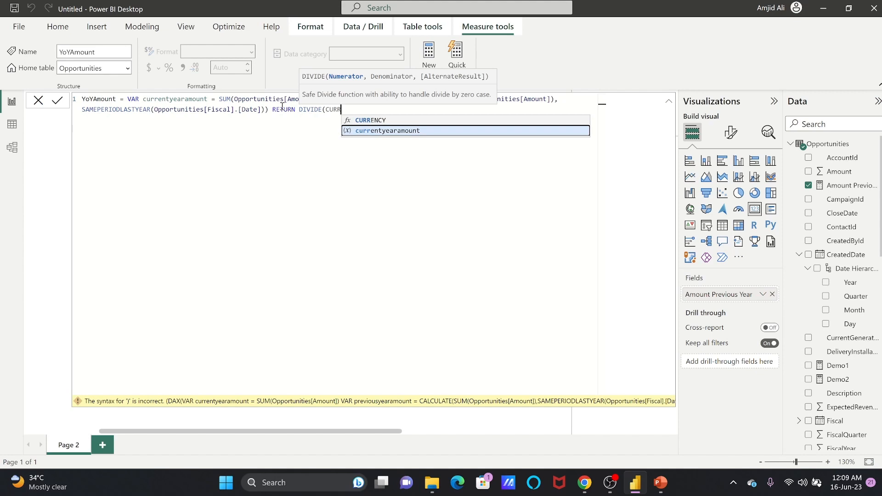
{"action": "key", "text": "Tab"}
{"action": "type", "text": "-PRE"}
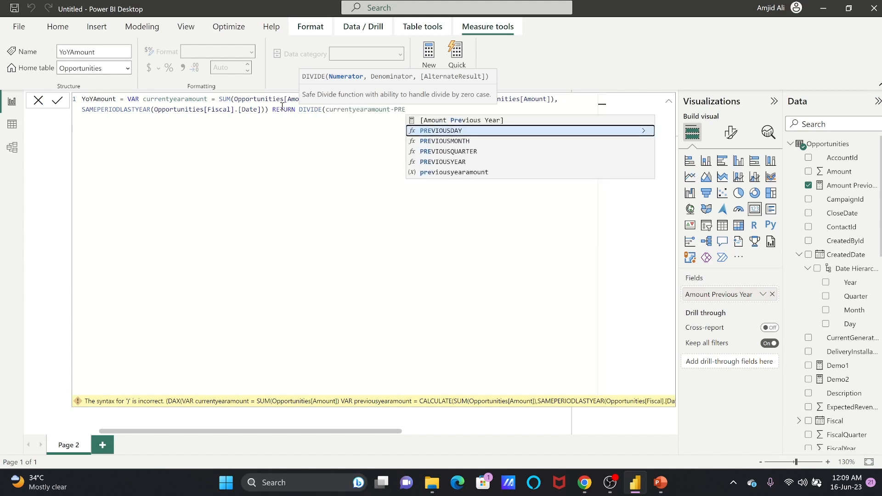
{"action": "key", "text": "Down"}
{"action": "key", "text": "Down"}
{"action": "key", "text": "Down"}
{"action": "key", "text": "Down"}
{"action": "key", "text": "Tab"}
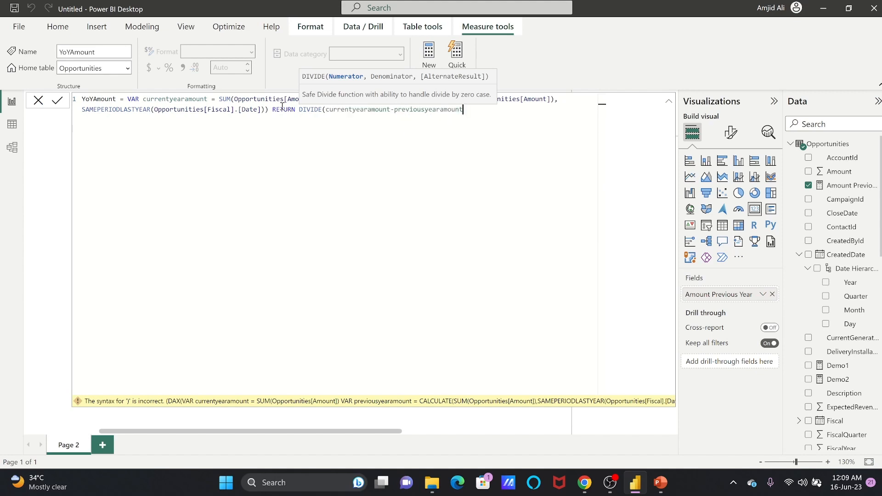
Step: Set previousyearamount as the denominator of DIVIDE, then commit the YoYAmount formula and collapse the formula editor
{"action": "type", "text": ",PREV"}
{"action": "key", "text": "Down"}
{"action": "key", "text": "Down"}
{"action": "key", "text": "Down"}
{"action": "key", "text": "Down"}
{"action": "key", "text": "Tab"}
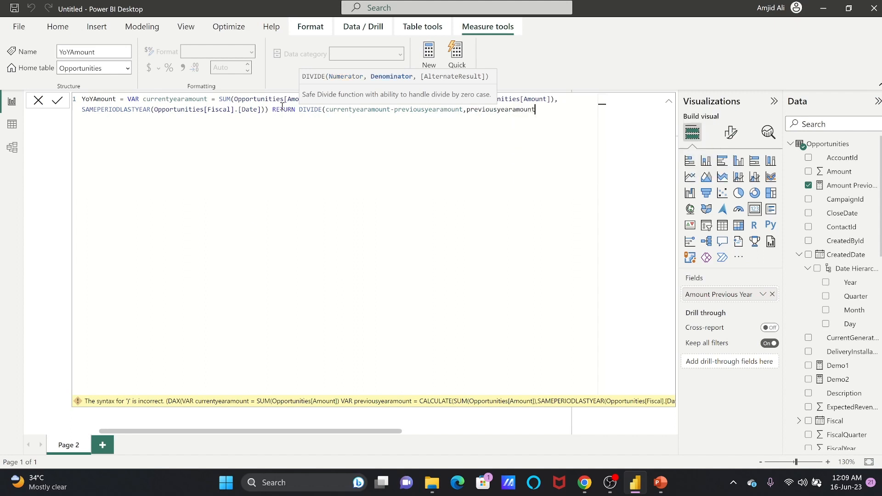
{"action": "type", "text": ")"}
{"action": "key", "text": "Return"}
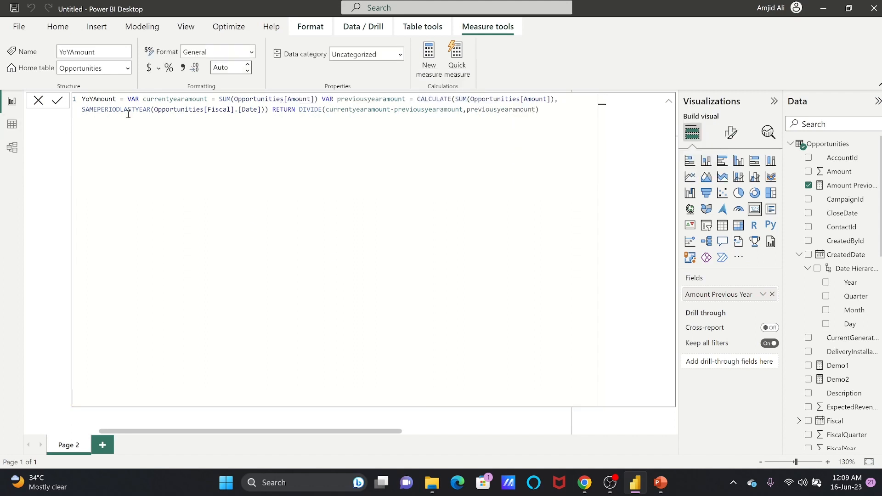
{"action": "left_click", "coordinate": [668, 101]}
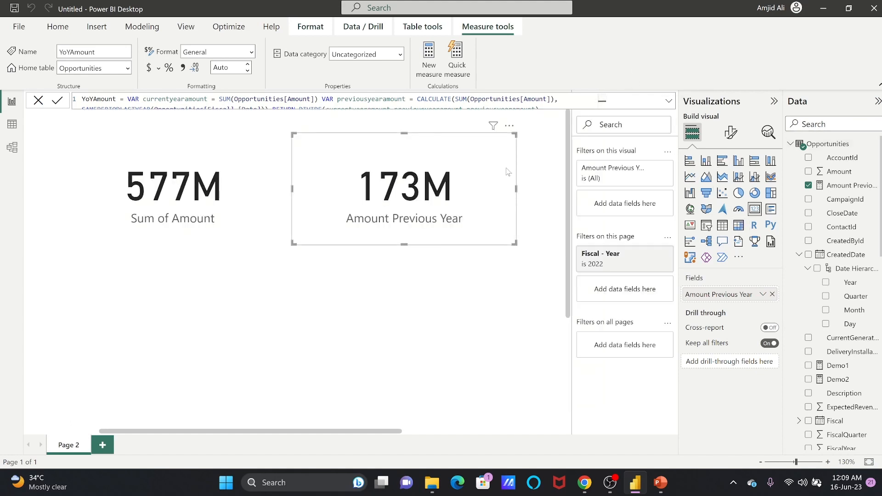
Step: Duplicate the Amount Previous Year card and place the copy below the two existing cards
{"action": "left_click", "coordinate": [476, 186]}
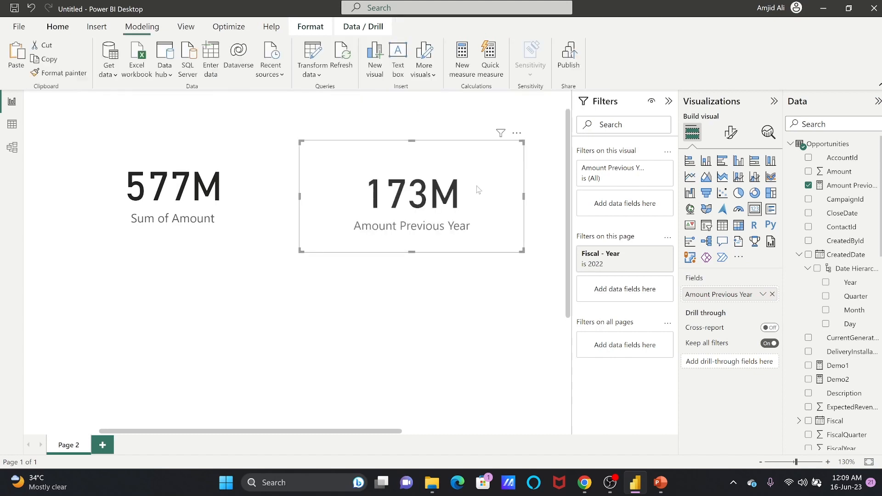
{"action": "key", "text": "ctrl+c"}
{"action": "key", "text": "ctrl+v"}
{"action": "left_click_drag", "start_coordinate": [474, 186], "coordinate": [367, 337]}
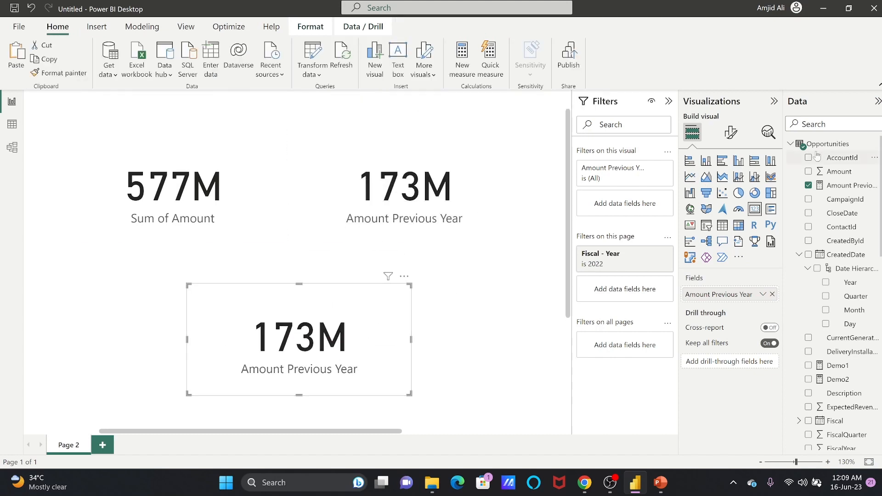
Step: Replace the duplicated card's field with the YoYAmount measure, finding it by searching the data fields for YO
{"action": "left_click", "coordinate": [823, 125]}
{"action": "type", "text": "YO"}
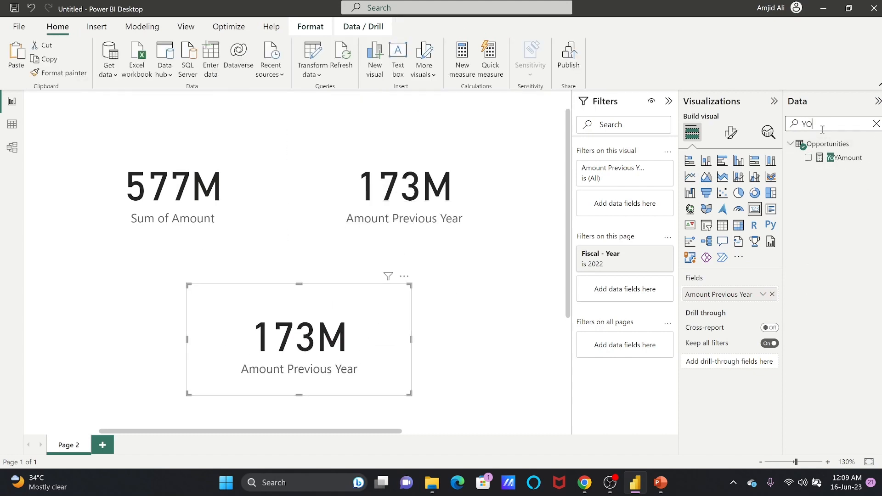
{"action": "left_click_drag", "start_coordinate": [830, 158], "coordinate": [731, 294]}
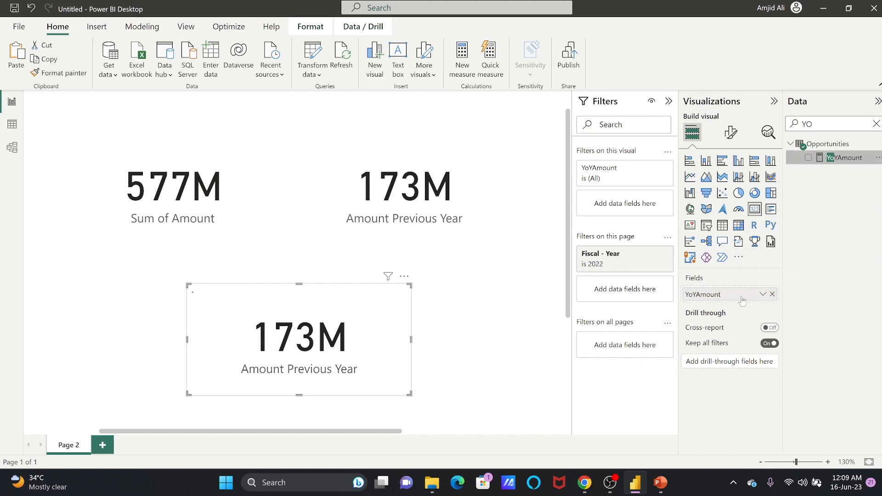
{"action": "mouse_move", "coordinate": [382, 482]}
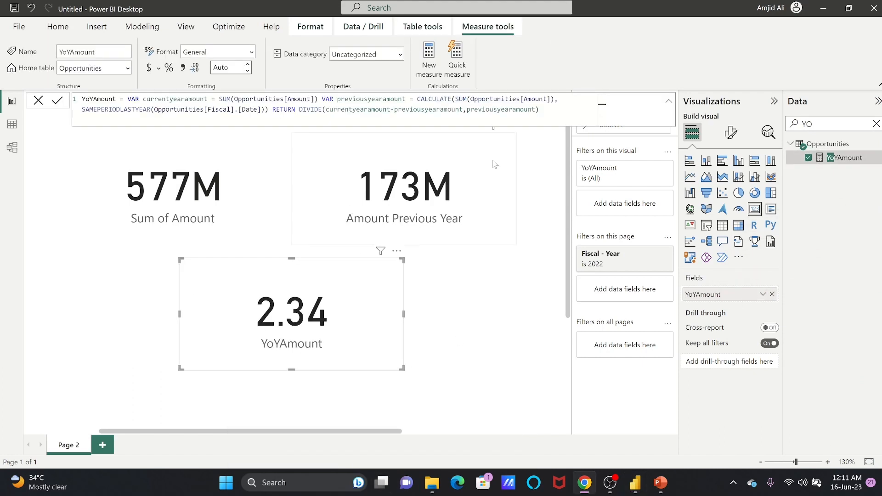
Step: Multiply the DIVIDE result by 100 in the YoYAmount formula and rename the measure to yoy Growth %
{"action": "left_click", "coordinate": [545, 109]}
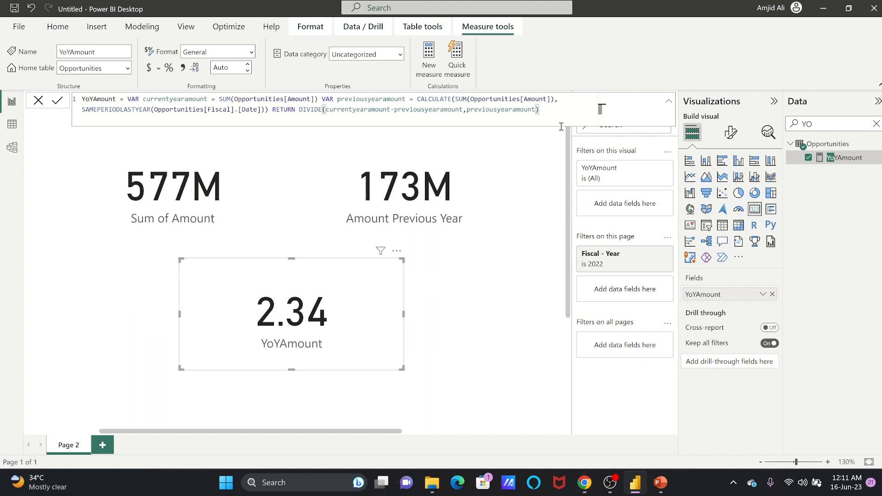
{"action": "type", "text": "*100"}
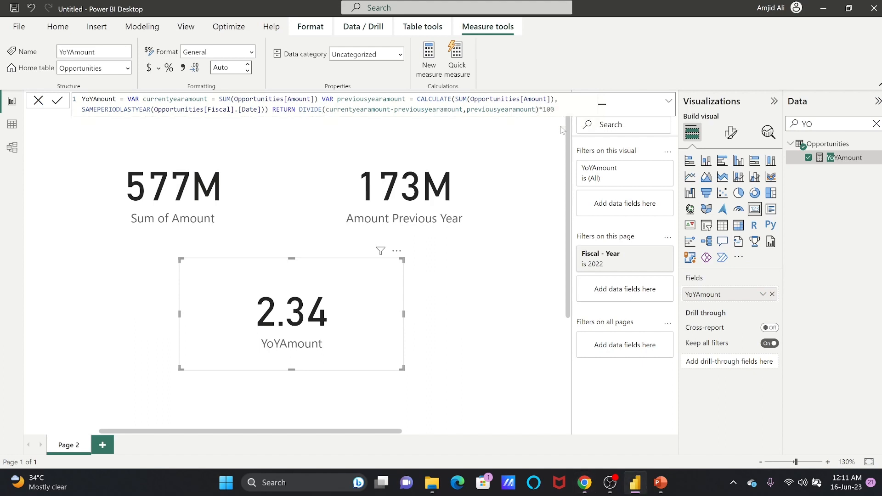
{"action": "key", "text": "Return"}
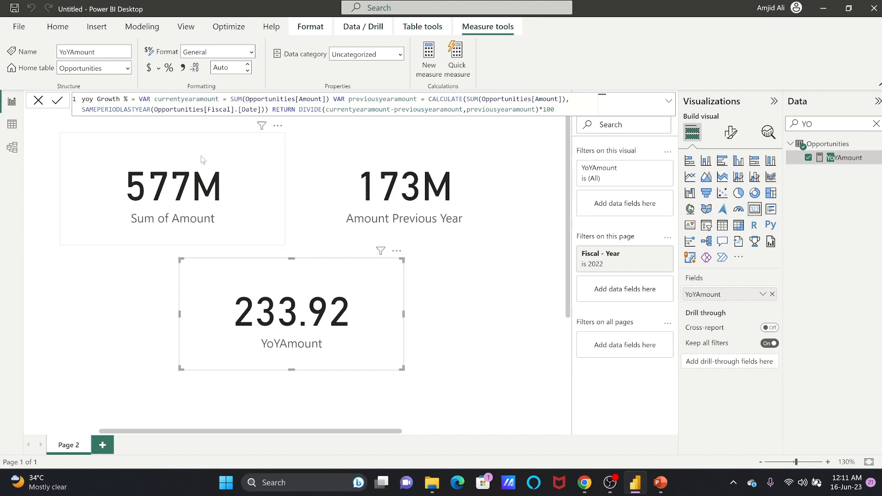
{"action": "left_click", "coordinate": [235, 159]}
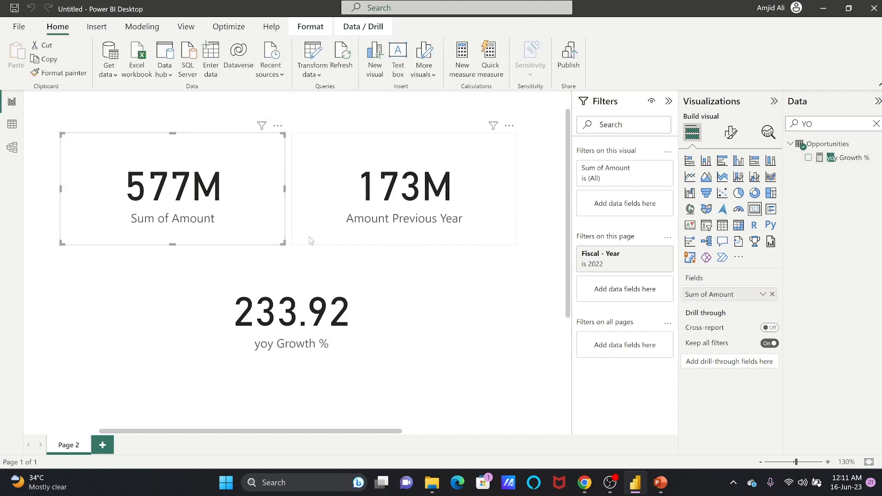
{"action": "left_click", "coordinate": [257, 276]}
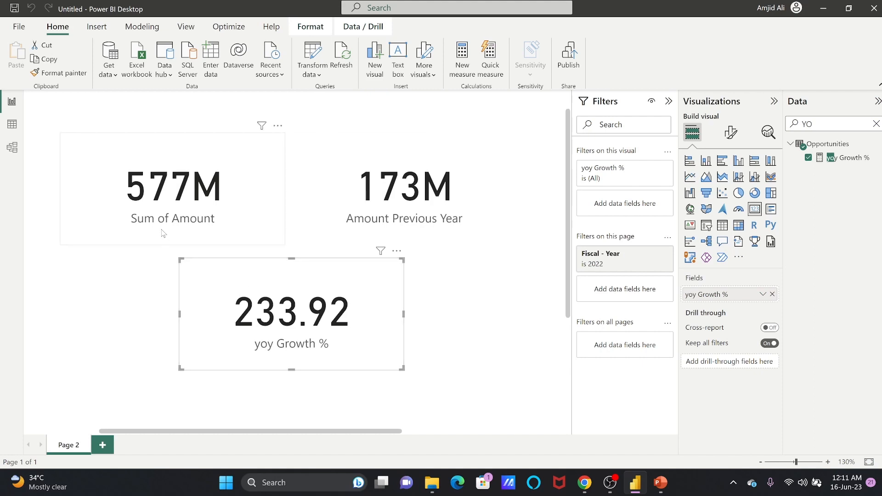
Step: Compare the cards for different years by switching the page's Fiscal - Year filter between 2023, 2021 and 2022, ending on 2022
{"action": "left_click", "coordinate": [598, 269]}
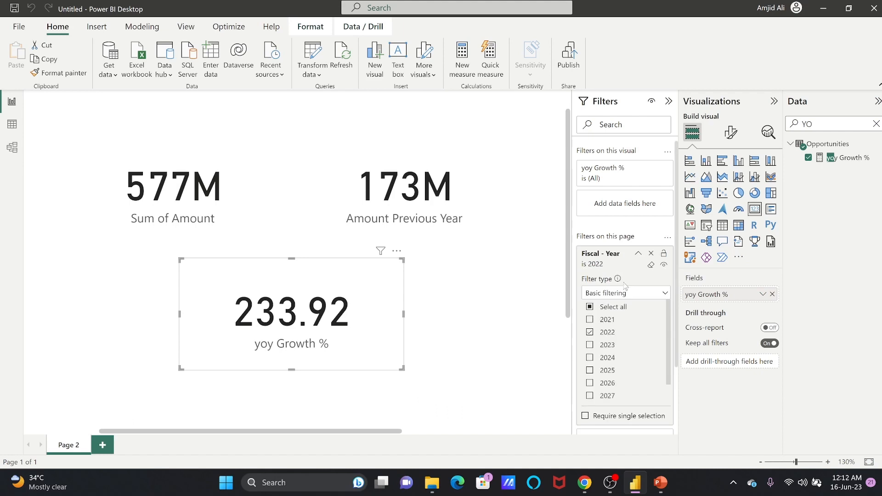
{"action": "left_click", "coordinate": [596, 333]}
{"action": "left_click", "coordinate": [596, 344]}
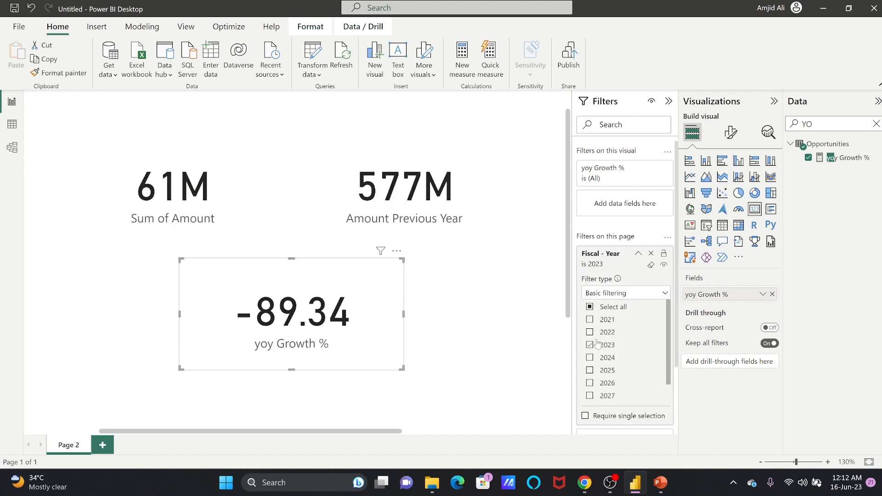
{"action": "left_click", "coordinate": [600, 345]}
{"action": "left_click", "coordinate": [604, 322]}
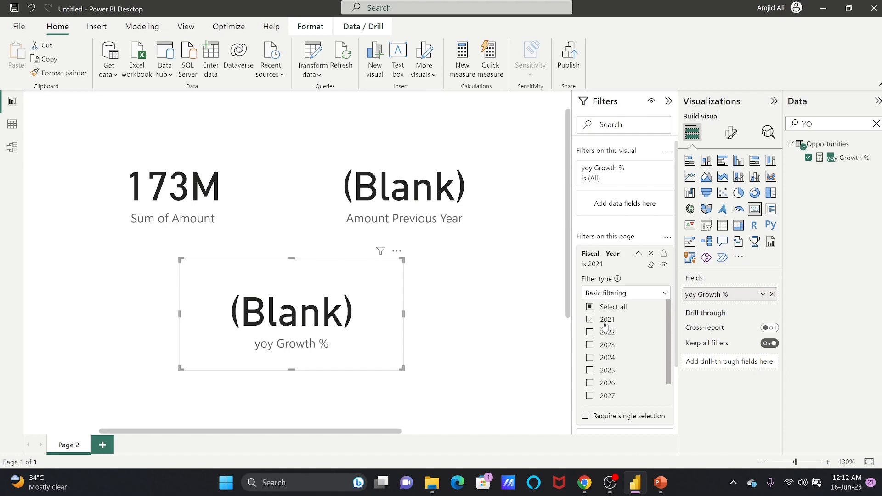
{"action": "left_click", "coordinate": [605, 322]}
{"action": "left_click", "coordinate": [608, 334]}
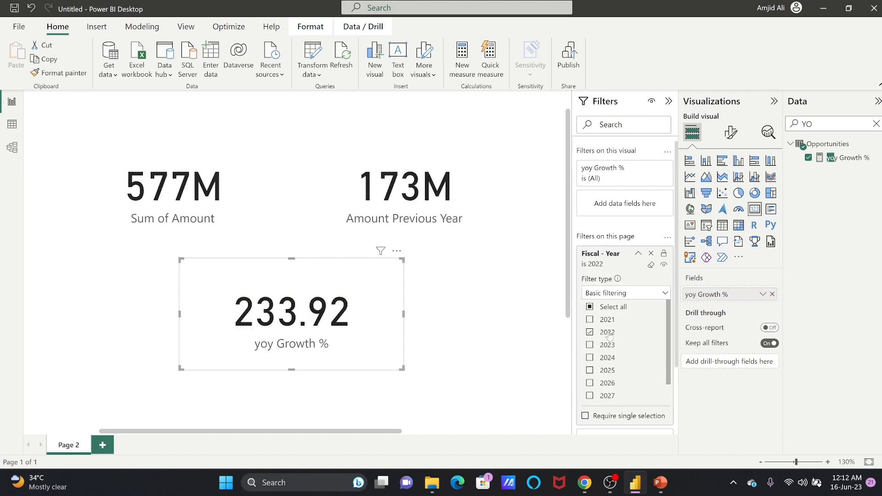
{"action": "left_click", "coordinate": [607, 333]}
{"action": "left_click", "coordinate": [611, 346]}
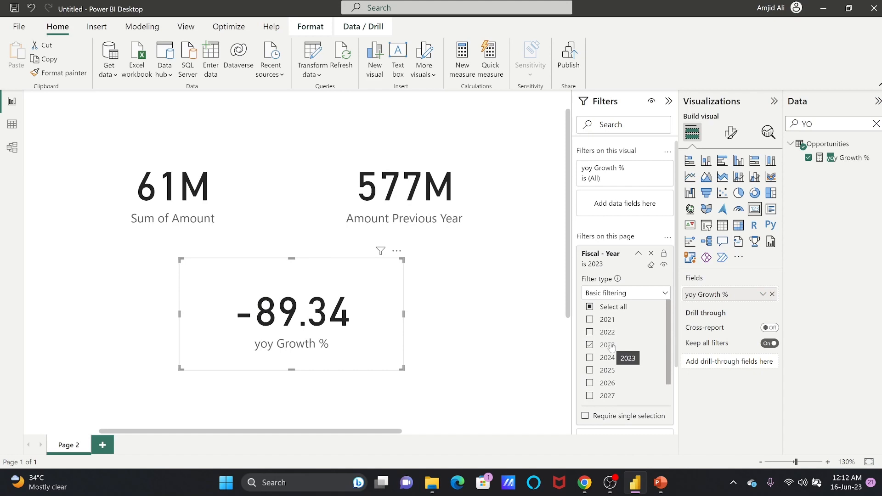
{"action": "left_click", "coordinate": [610, 346]}
{"action": "left_click", "coordinate": [608, 334]}
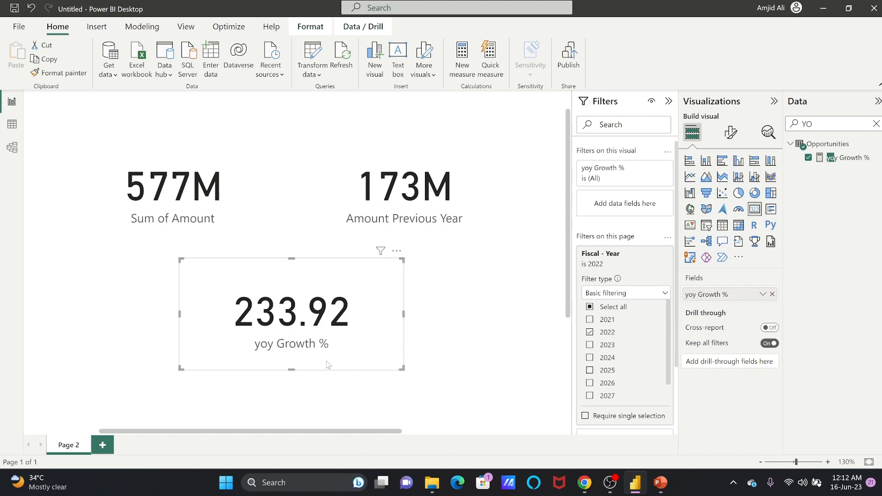
{"action": "scroll", "coordinate": [327, 251], "scroll_direction": "up", "scroll_amount": 1}
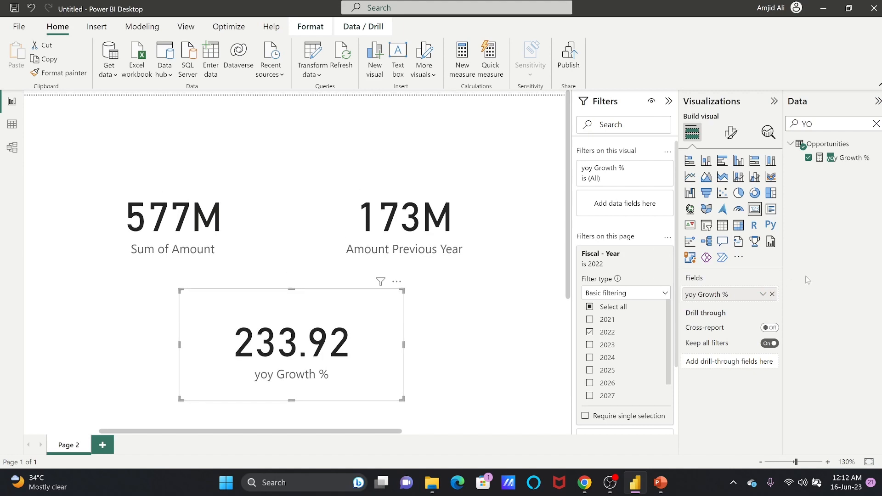
Step: Switch to Chrome and examine the syntax, parameters, remarks and example in the SAMEPERIODLASTYEAR documentation on Microsoft Learn
{"action": "left_click", "coordinate": [855, 159]}
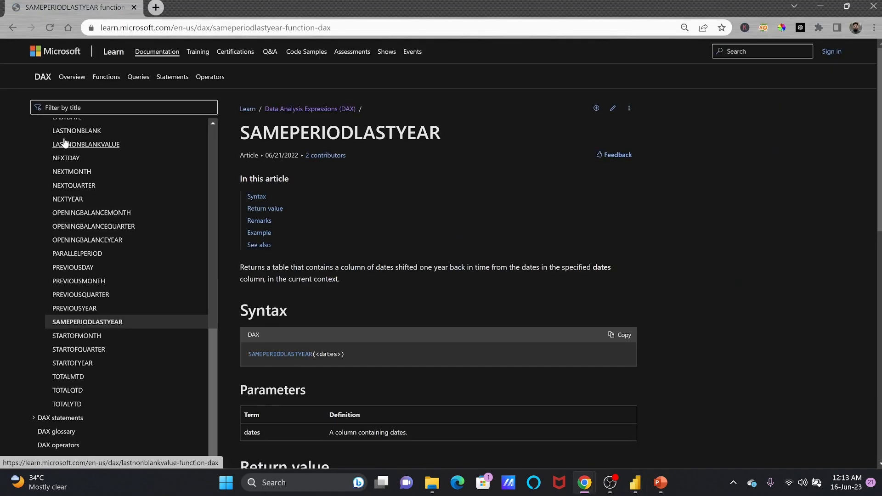
{"action": "scroll", "coordinate": [395, 250], "scroll_direction": "down", "scroll_amount": 3}
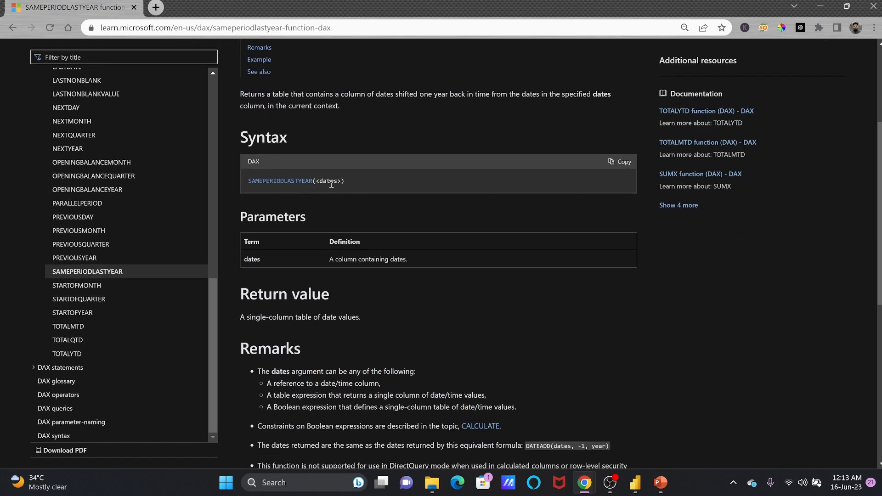
{"action": "scroll", "coordinate": [331, 184], "scroll_direction": "down", "scroll_amount": 8}
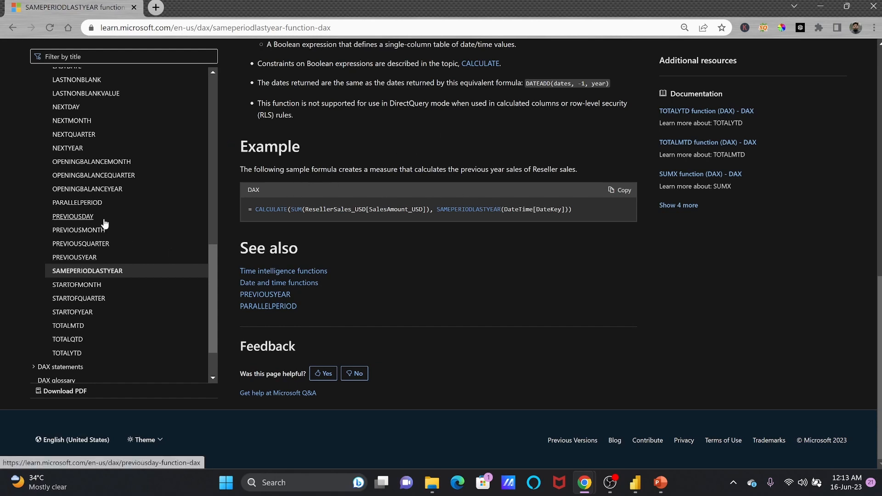
Step: Review the PREVIOUSYEAR and TOTALMTD function pages in the DAX documentation
{"action": "left_click", "coordinate": [84, 260]}
{"action": "scroll", "coordinate": [94, 304], "scroll_direction": "down", "scroll_amount": 2}
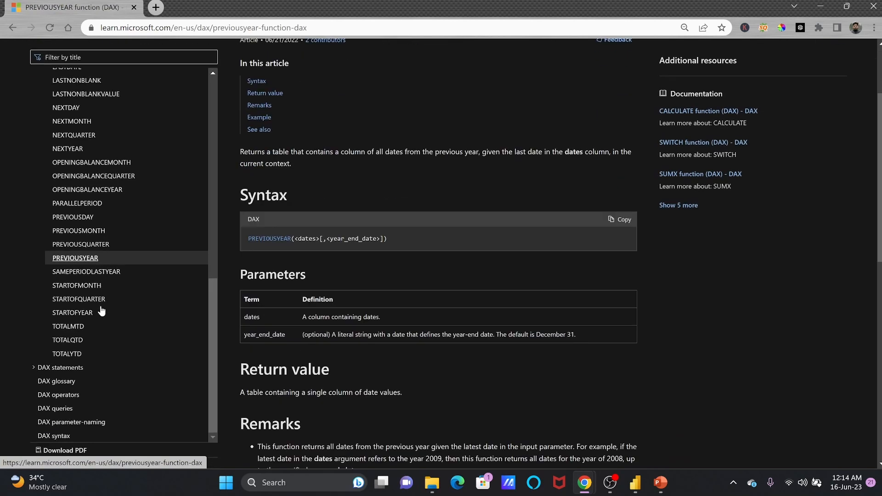
{"action": "left_click", "coordinate": [79, 330]}
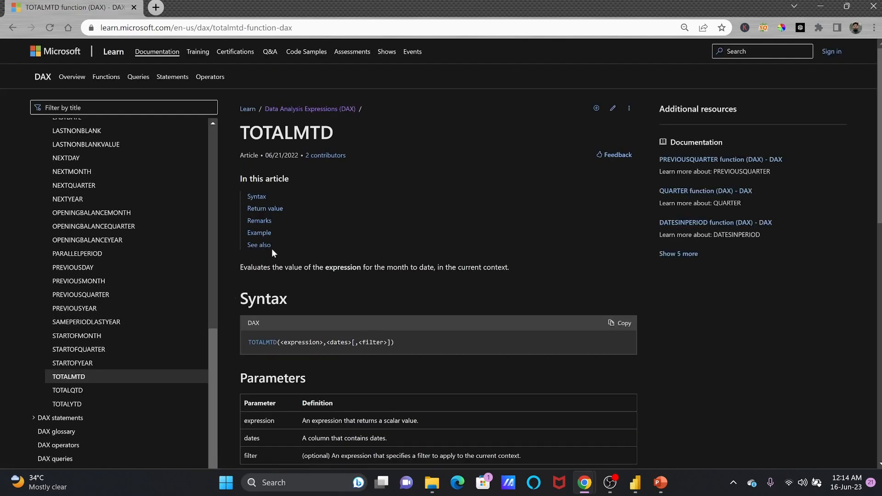
{"action": "scroll", "coordinate": [138, 279], "scroll_direction": "down", "scroll_amount": 6}
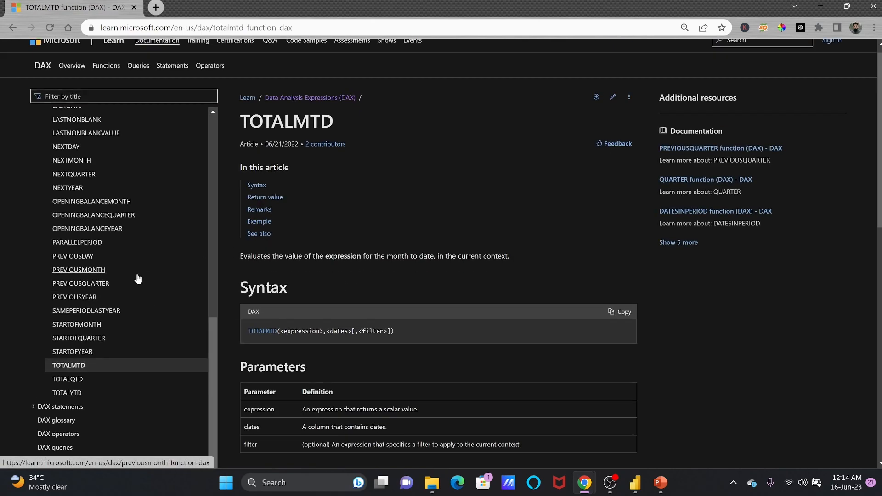
Step: Switch to Power BI Desktop, clear the data fields search and look over the Opportunities table's available options
{"action": "key", "text": "alt+Tab"}
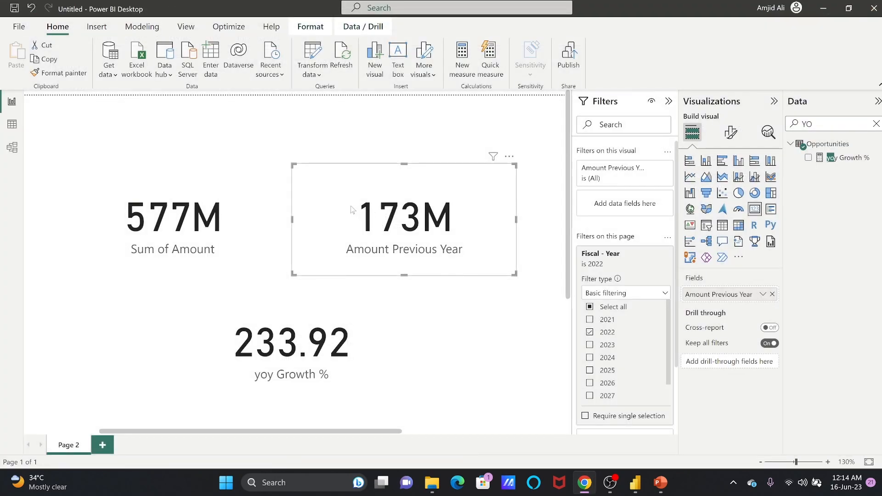
{"action": "left_click", "coordinate": [237, 209]}
{"action": "left_click", "coordinate": [293, 205]}
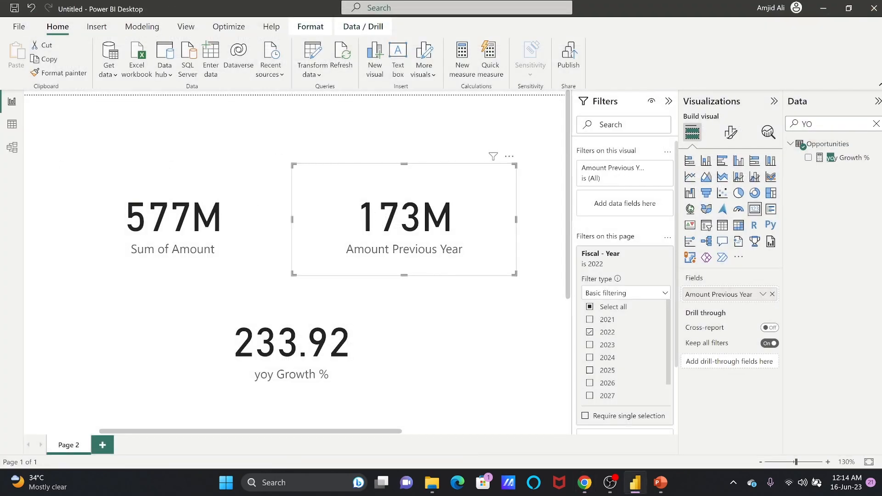
{"action": "left_click", "coordinate": [876, 123]}
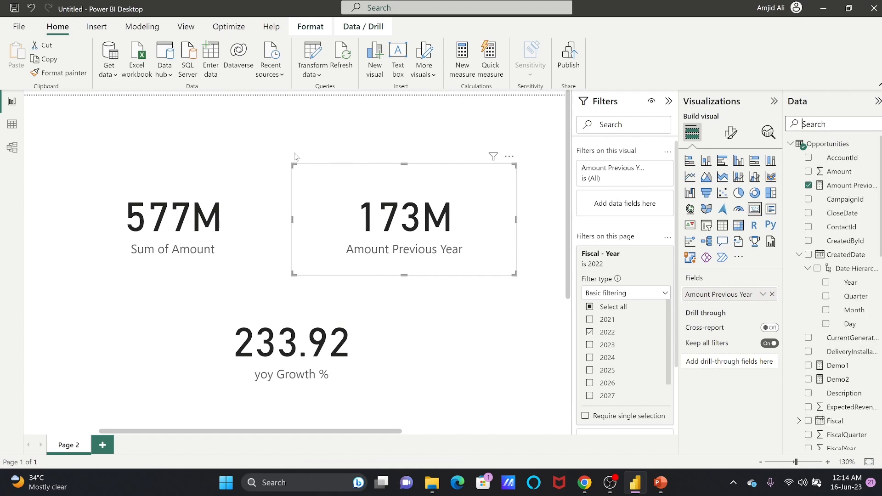
{"action": "left_click", "coordinate": [874, 144]}
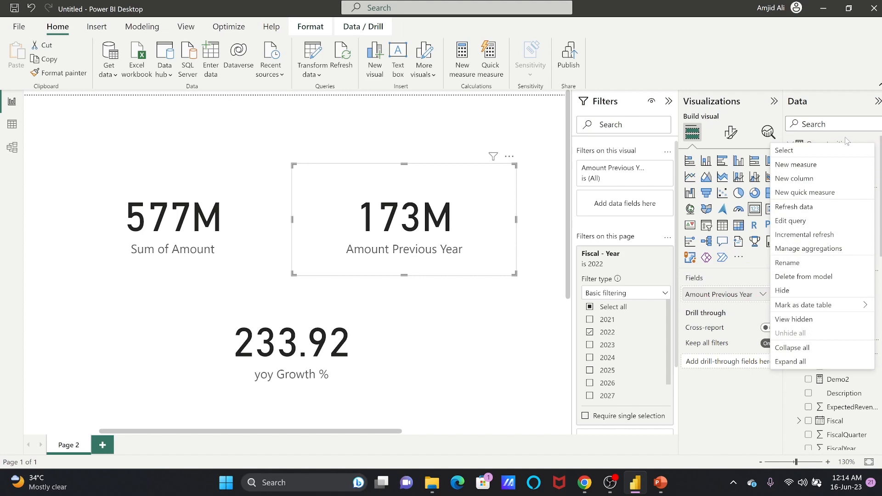
{"action": "left_click", "coordinate": [404, 146]}
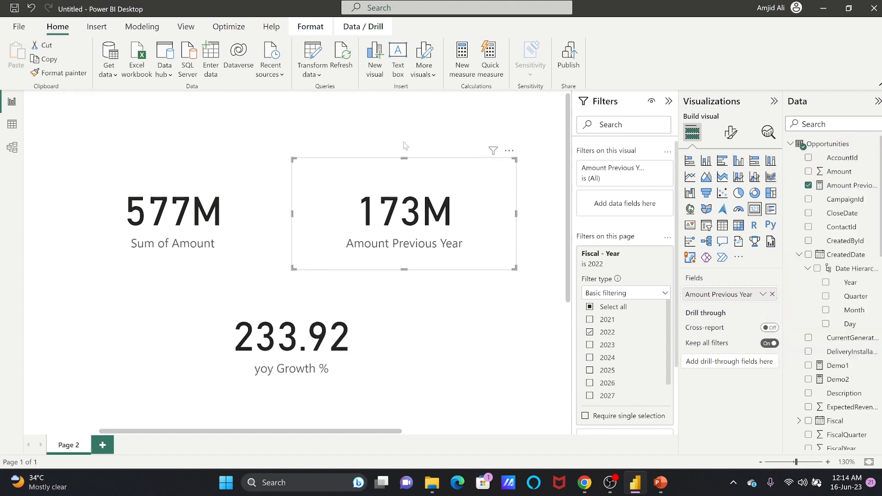